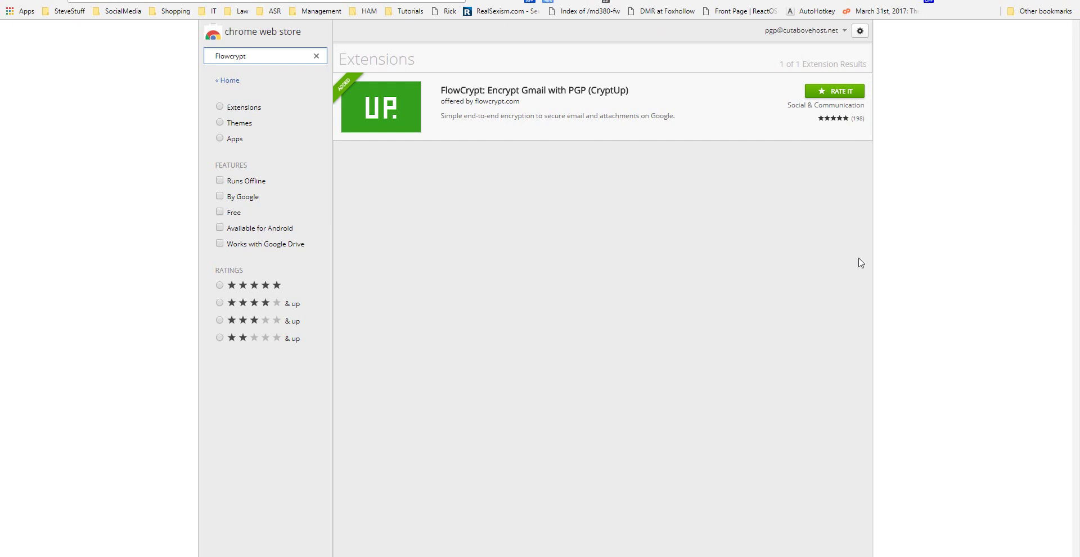
pyautogui.click(473, 91)
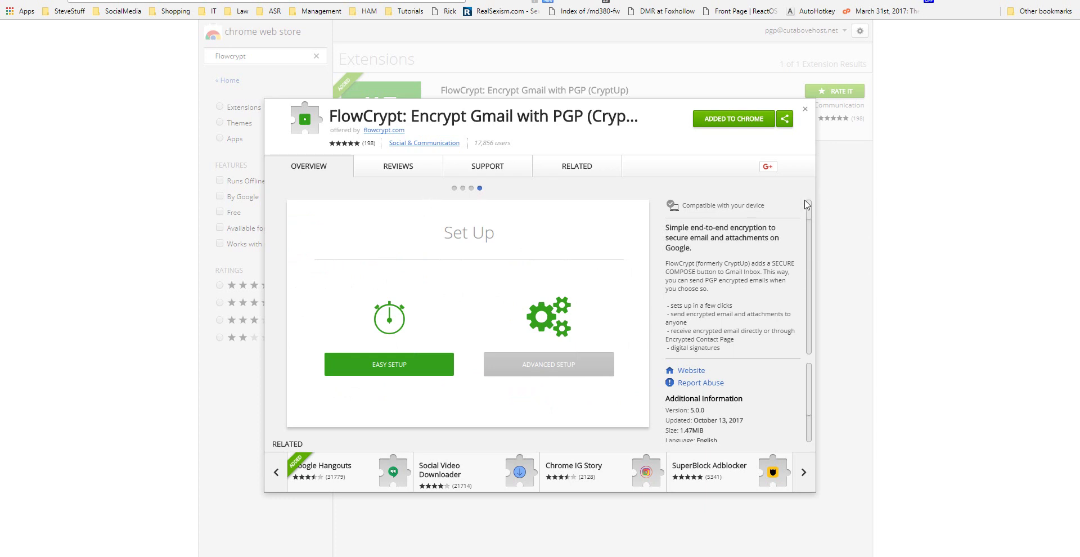
pyautogui.moveTo(808, 211)
pyautogui.mouseDown()
pyautogui.moveTo(821, 265)
pyautogui.moveTo(807, 357)
pyautogui.moveTo(812, 206)
pyautogui.mouseUp()
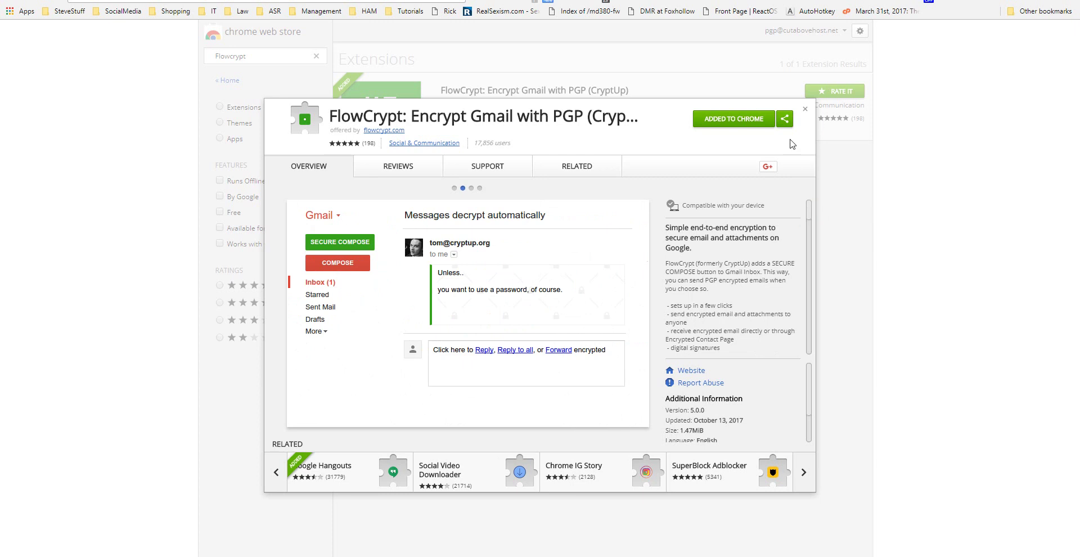
pyautogui.click(804, 109)
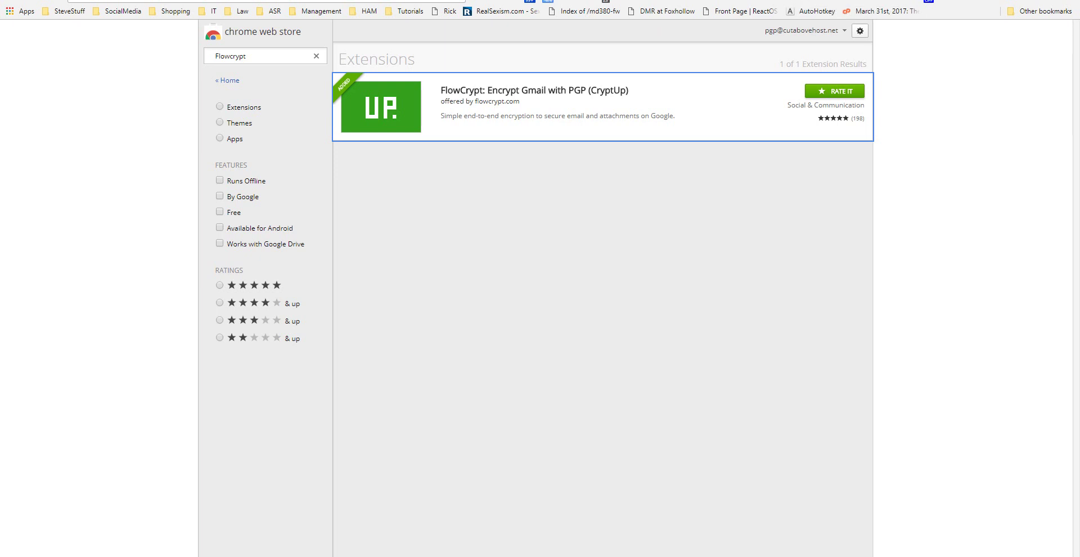
# - Open Gmail from the FlowCrypt extension icon and choose 'Set up FlowCrypt' in the banner
pyautogui.click(794, 1)
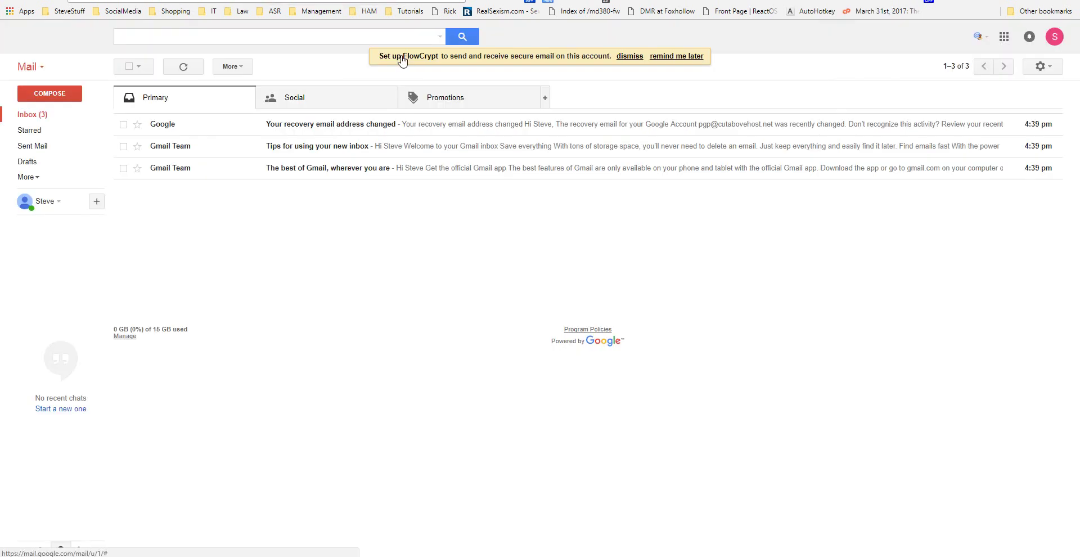
pyautogui.click(402, 61)
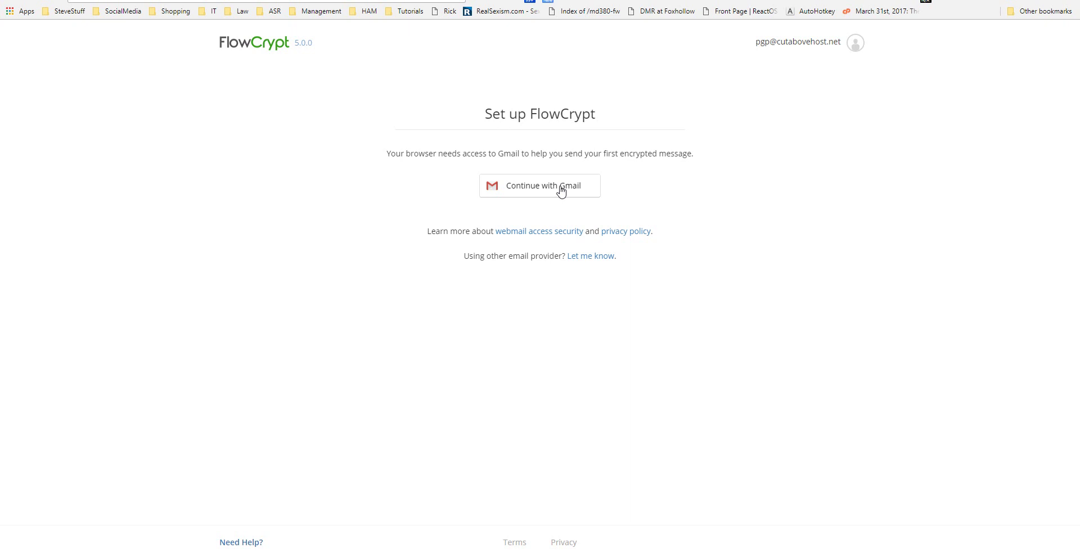
# - Sign in with the Google account and allow FlowCrypt to read and send Gmail messages
pyautogui.click(560, 192)
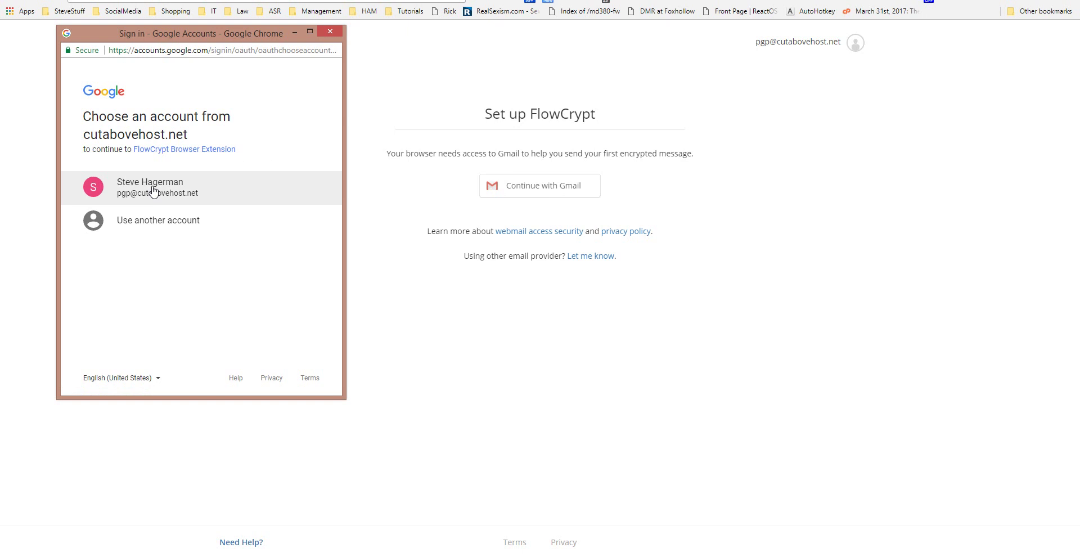
pyautogui.click(153, 192)
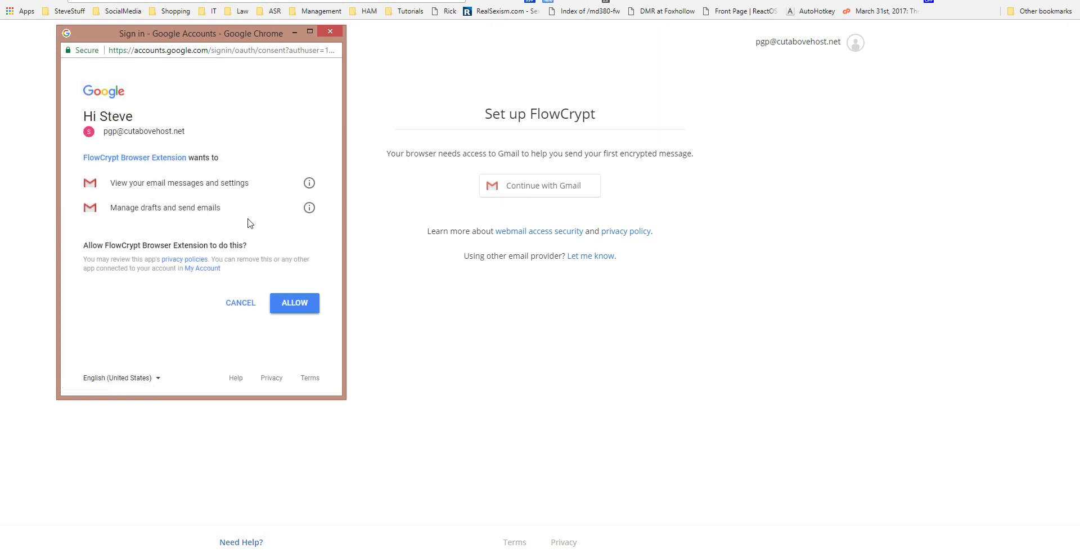
pyautogui.click(299, 305)
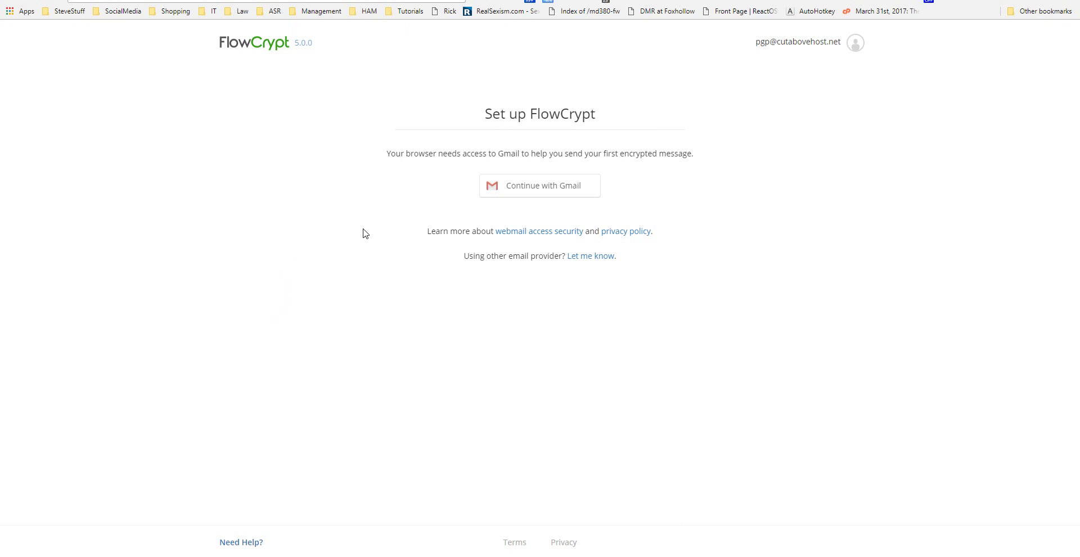
# - Continue with Gmail access and pick the NEW ENCRYPTION KEY quick setup
pyautogui.click(504, 200)
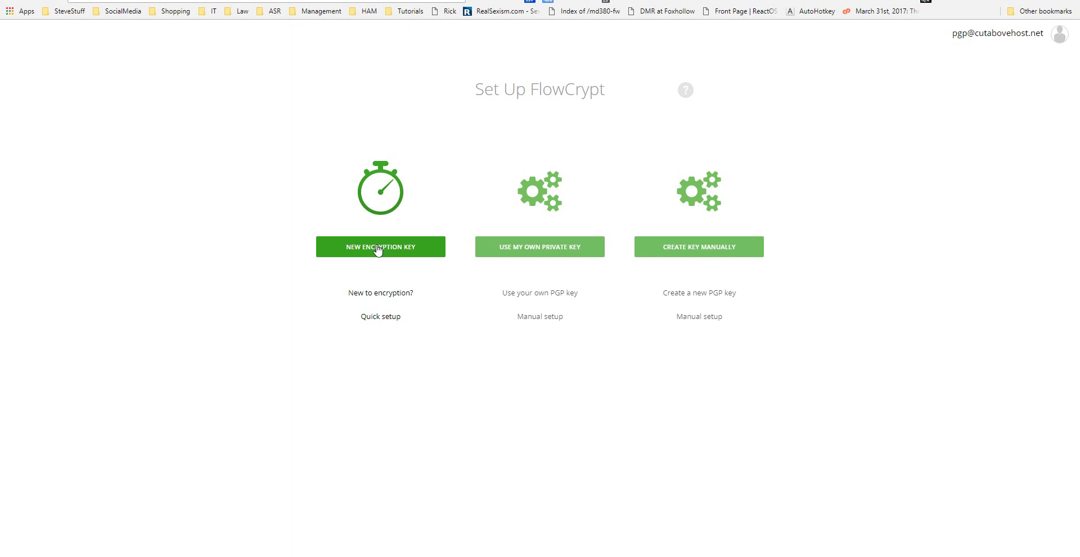
pyautogui.click(378, 249)
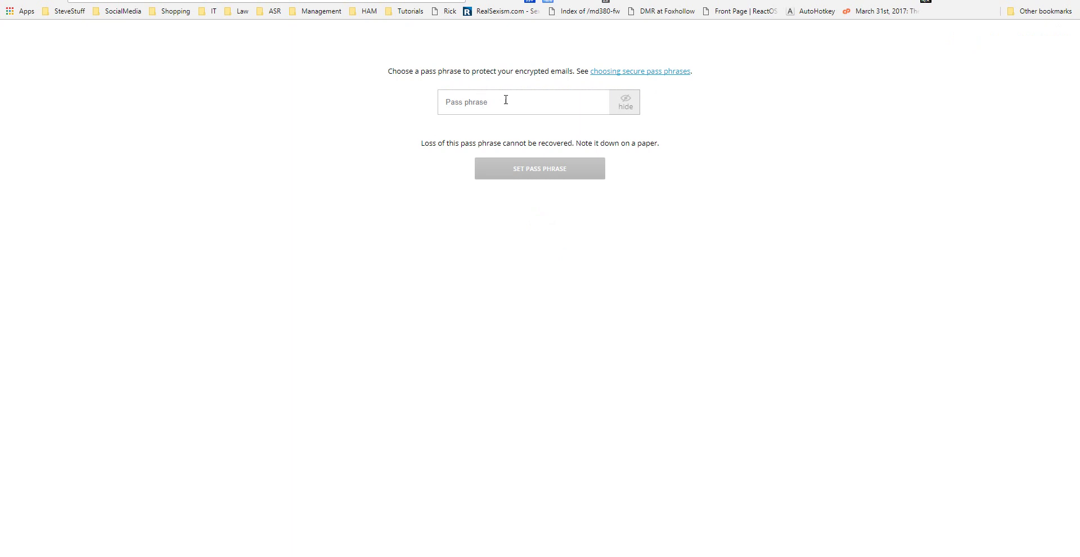
pyautogui.click(655, 73)
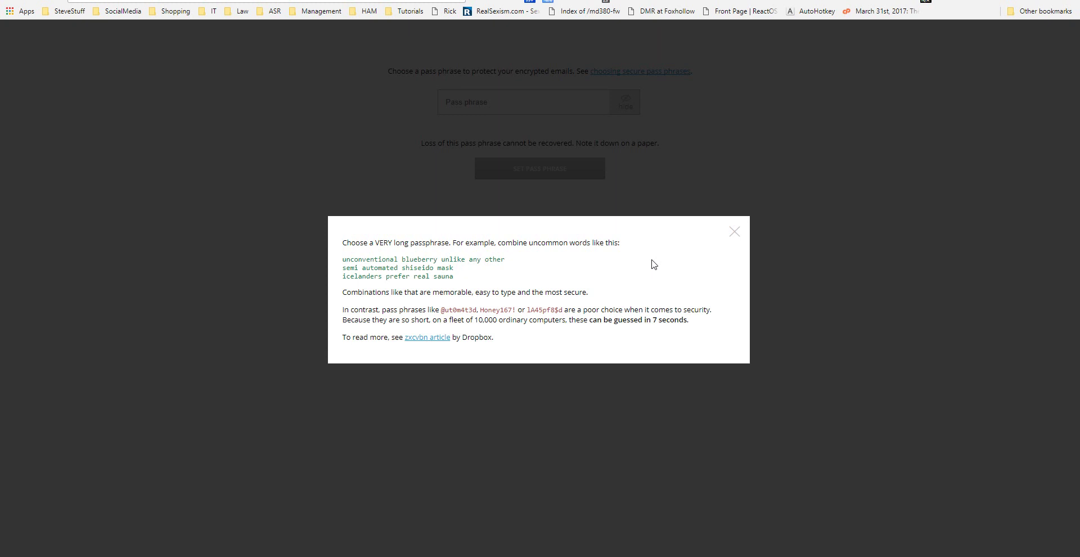
pyautogui.click(737, 235)
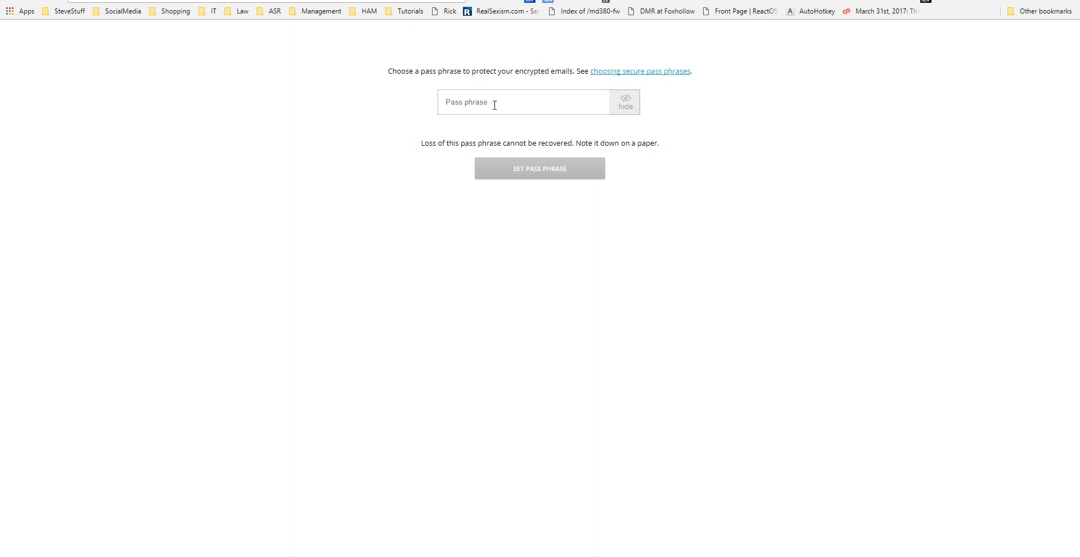
# - Enter a long multi-word pass phrase in the Pass phrase field, fixing its ending
pyautogui.click(496, 107)
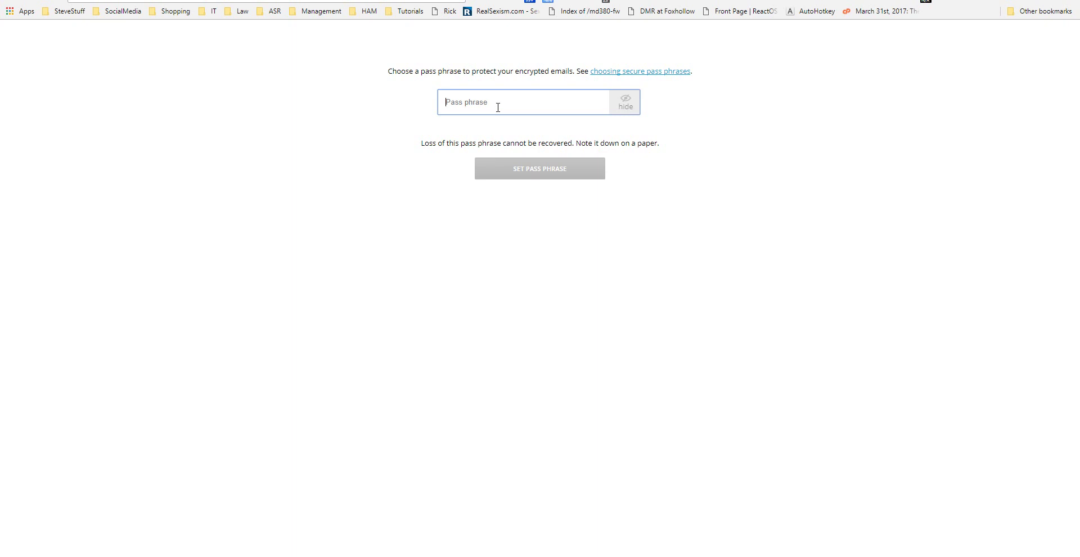
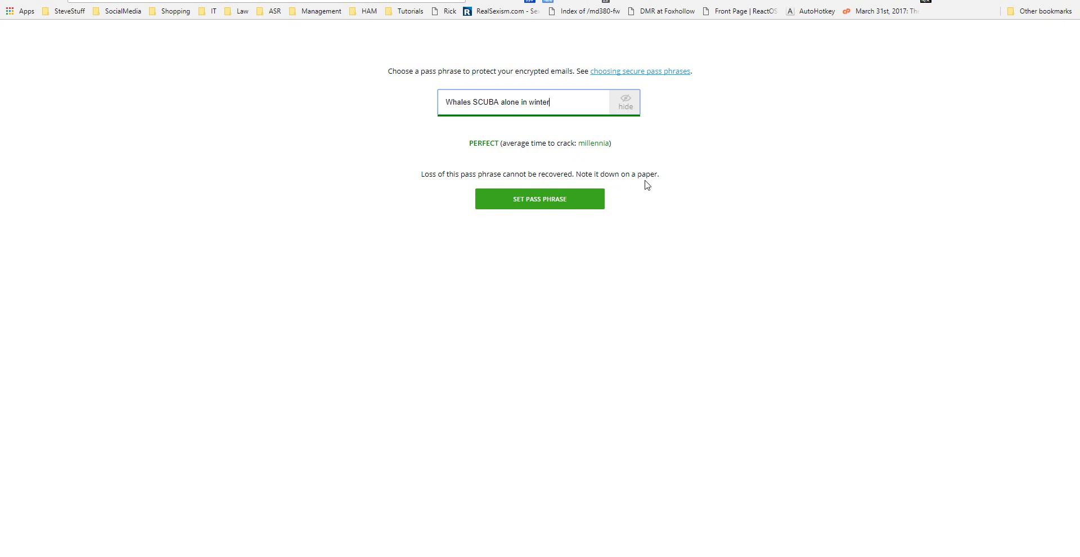
# - Set the pass phrase, then retype it in Repeat pass phrase and confirm
pyautogui.click(574, 200)
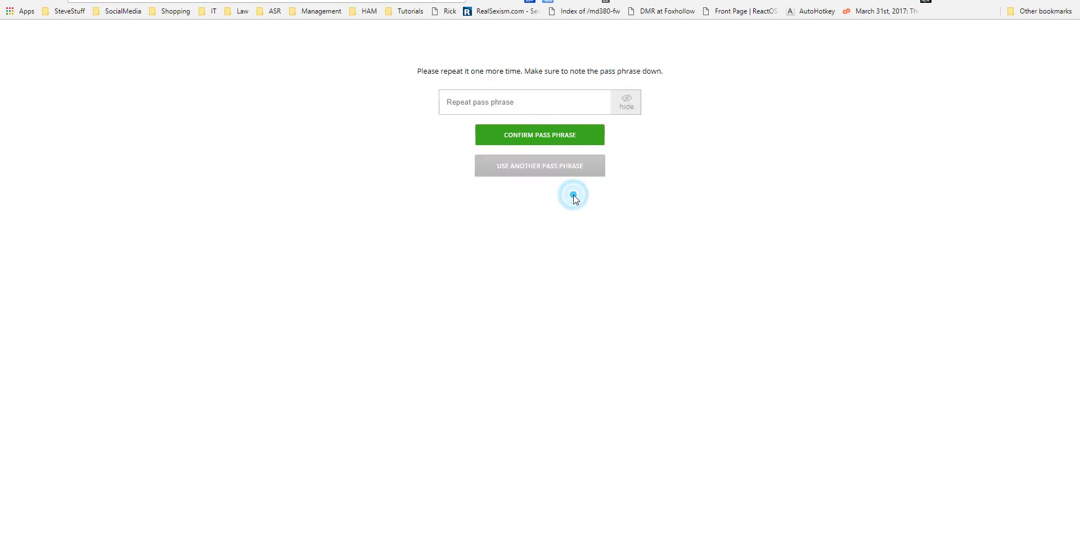
pyautogui.click(523, 103)
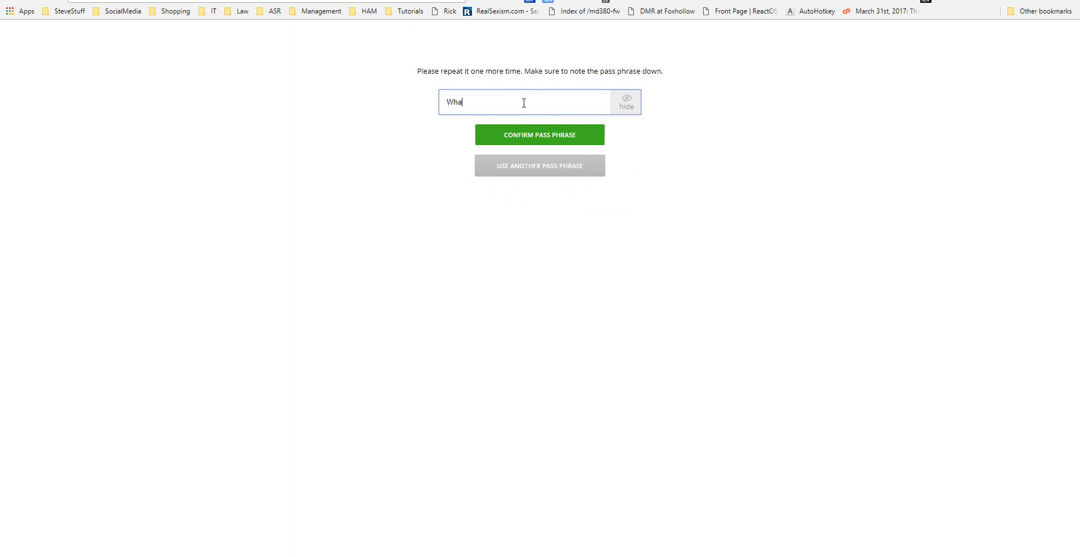
pyautogui.click(538, 141)
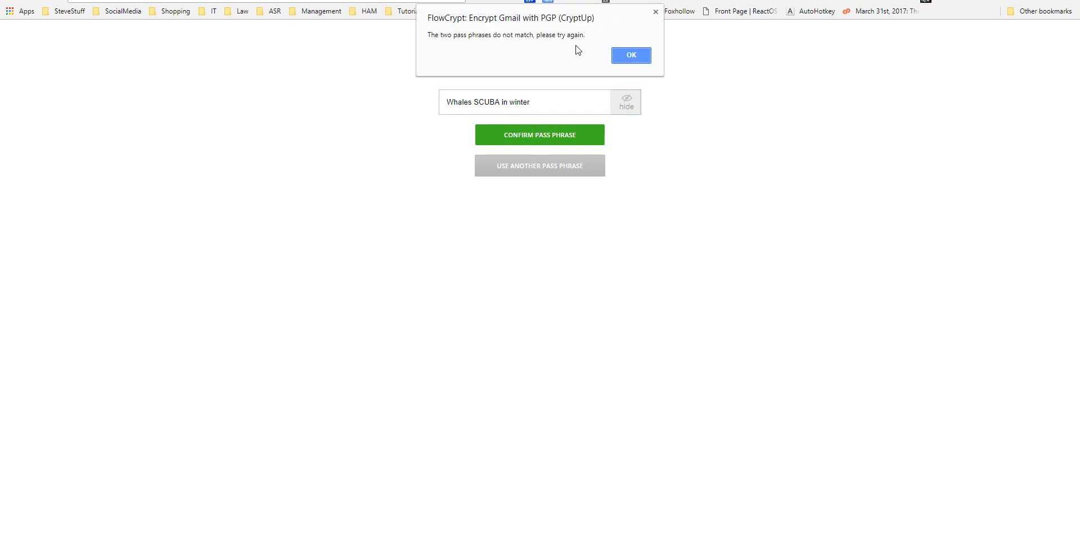
# - Dismiss the mismatch warning, retype the repeated pass phrase and confirm again
pyautogui.click(618, 51)
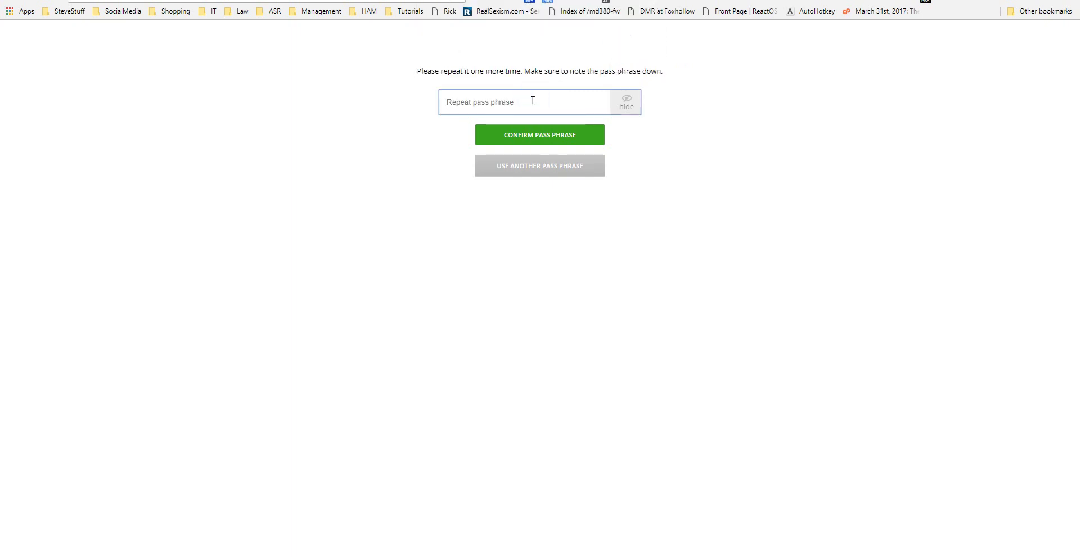
pyautogui.click(582, 139)
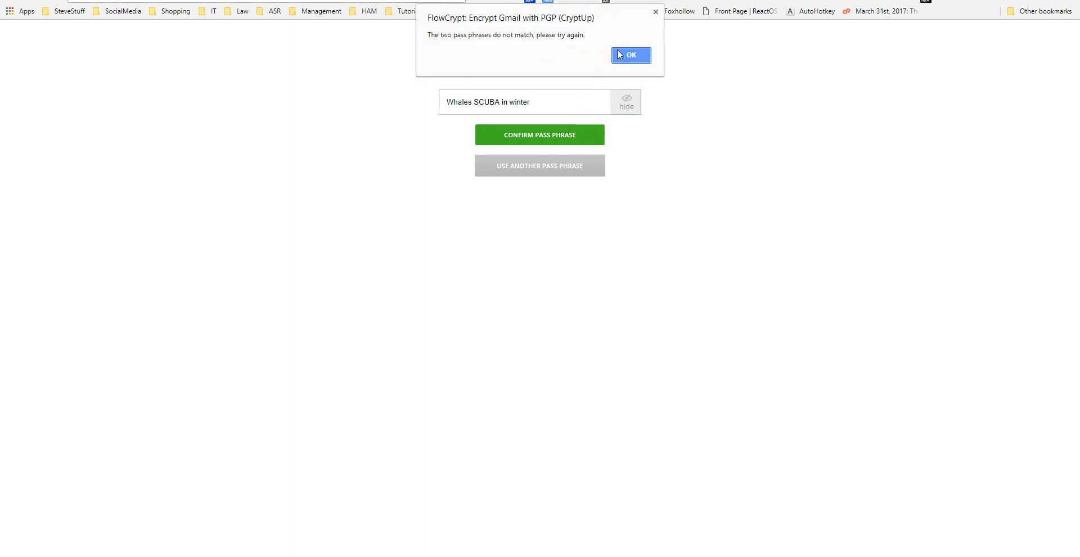
# - Acknowledge the mismatch and set a different new pass phrase
pyautogui.click(617, 51)
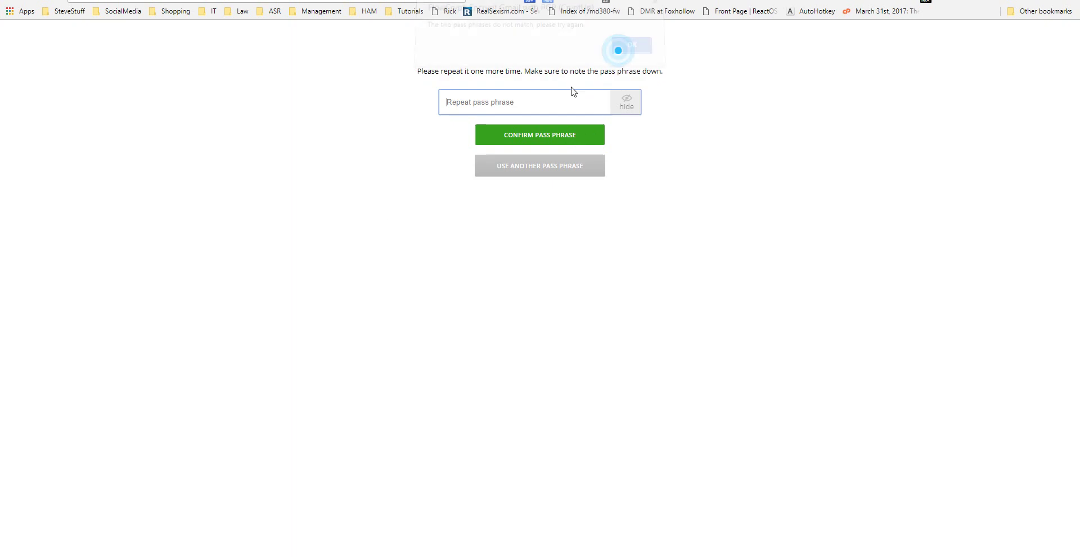
pyautogui.click(514, 167)
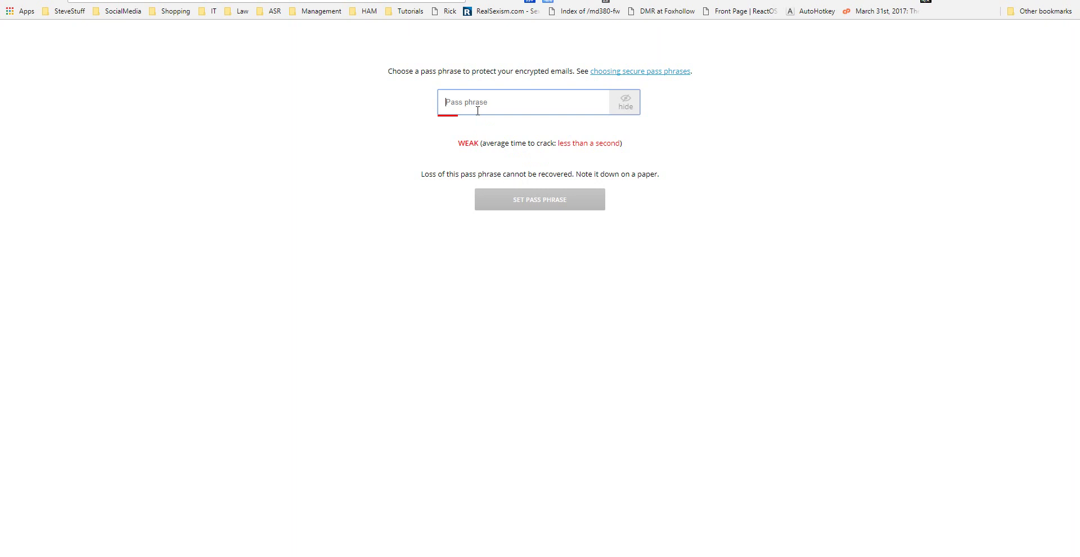
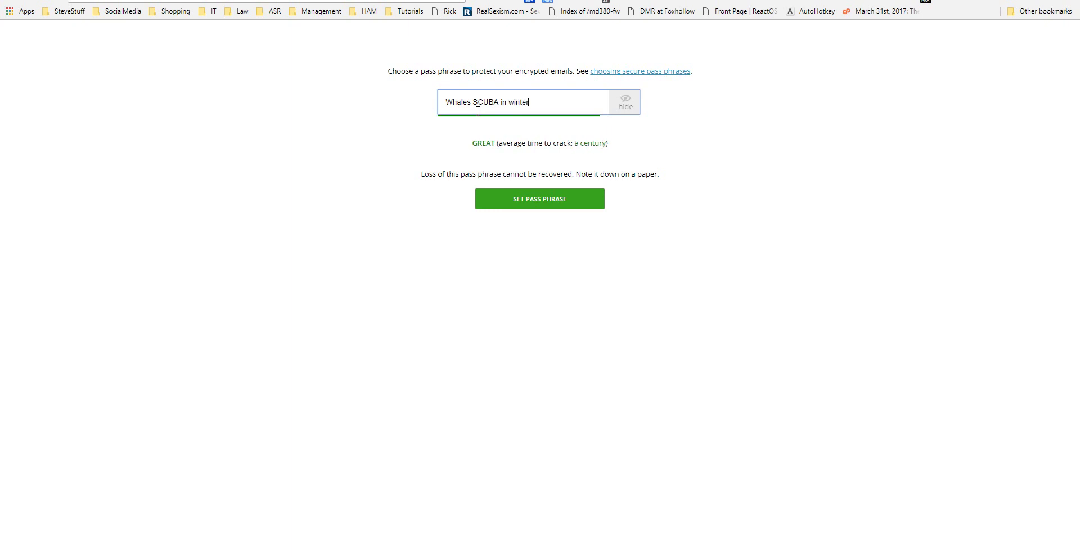
pyautogui.click(542, 199)
# - Repeat the new pass phrase and confirm it to finish setup
pyautogui.click(516, 105)
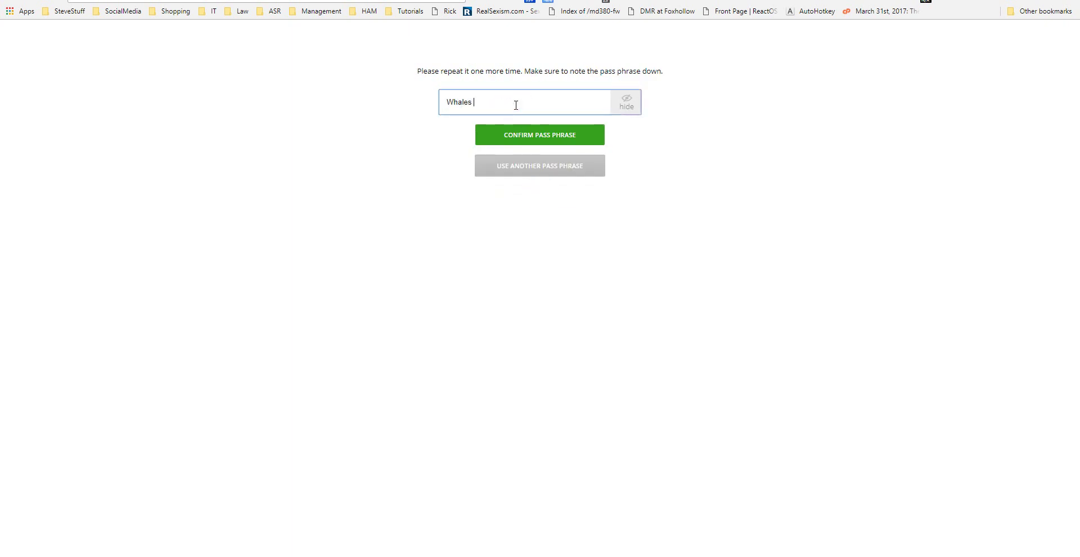
pyautogui.click(547, 134)
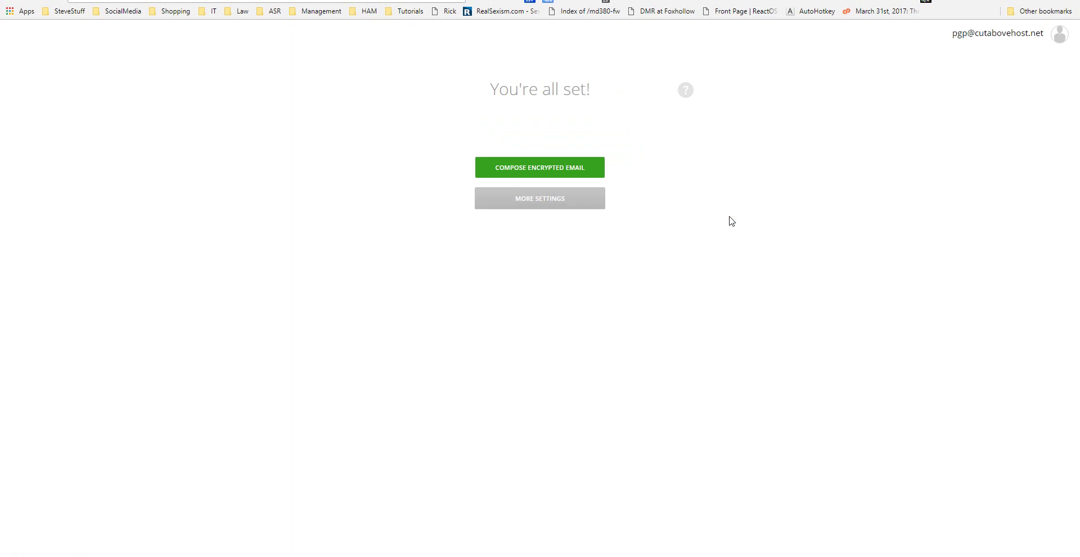
# - Start an encrypted email addressed to your own address from the suggestions
pyautogui.click(558, 168)
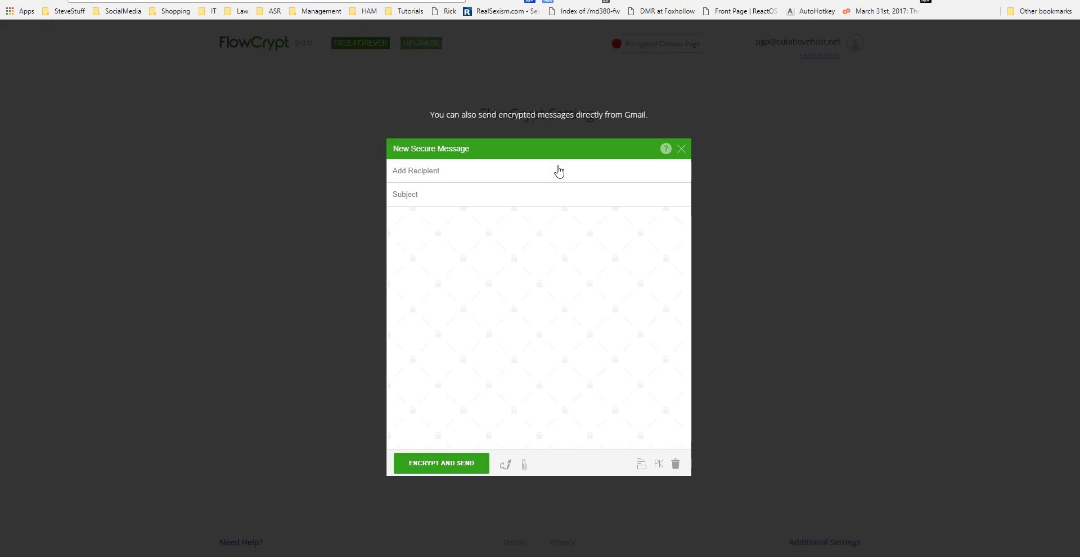
pyautogui.click(555, 173)
pyautogui.write('steve')
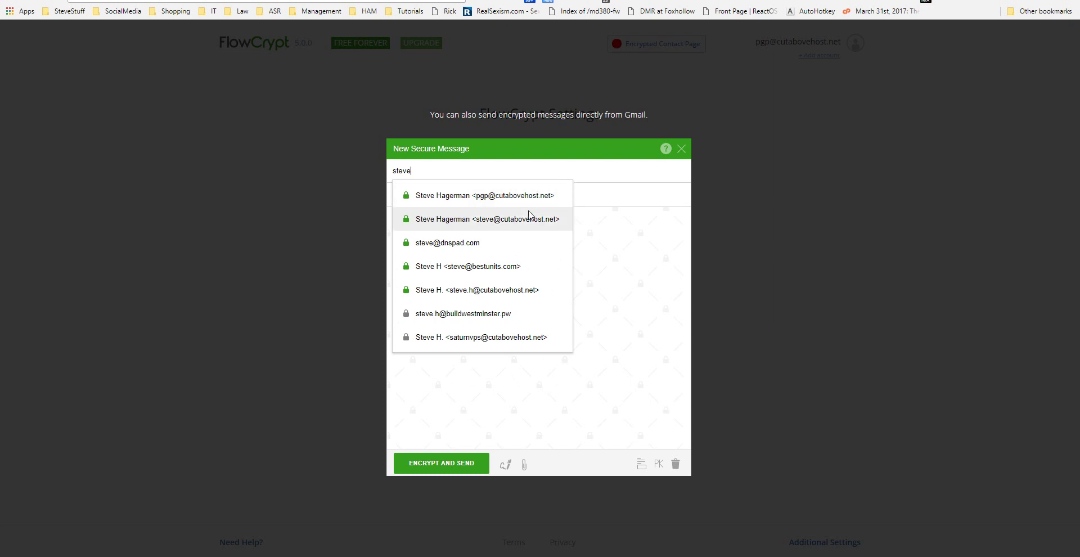
pyautogui.click(528, 217)
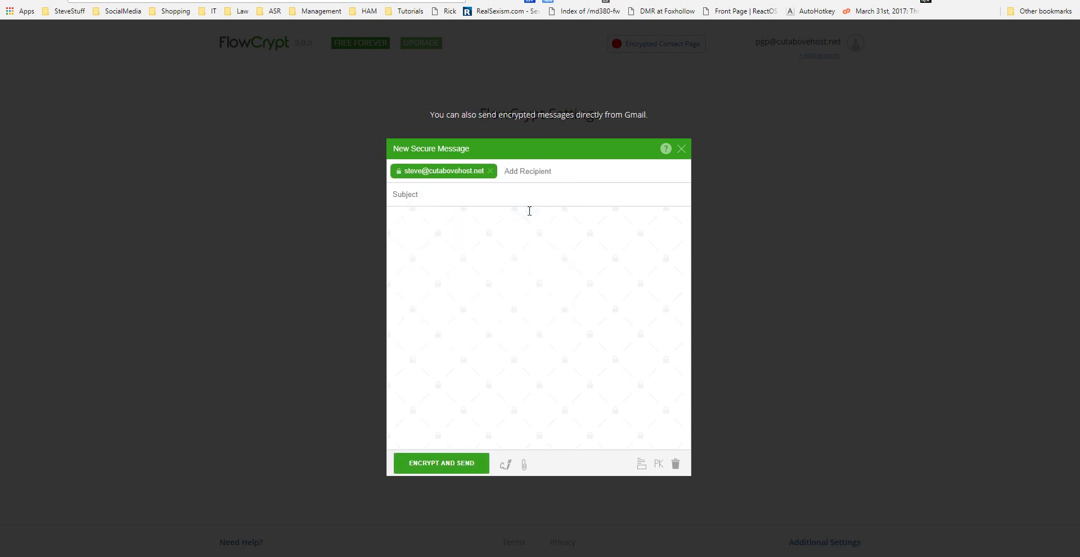
# - Enter the subject 'First Encrypted Email'
pyautogui.click(504, 194)
pyautogui.write('First Encrypted Email')
pyautogui.moveTo(490, 174)
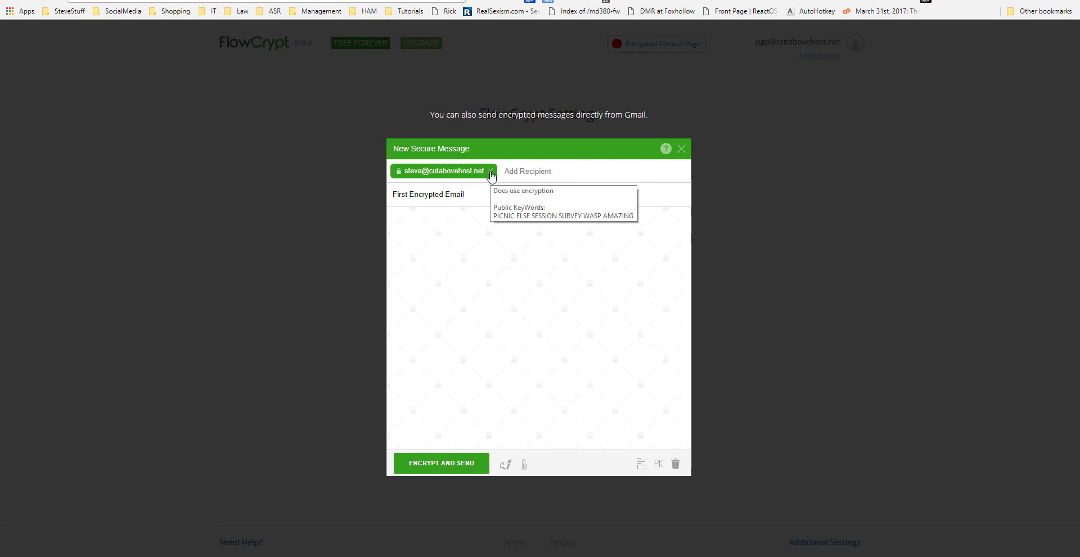
pyautogui.click(485, 191)
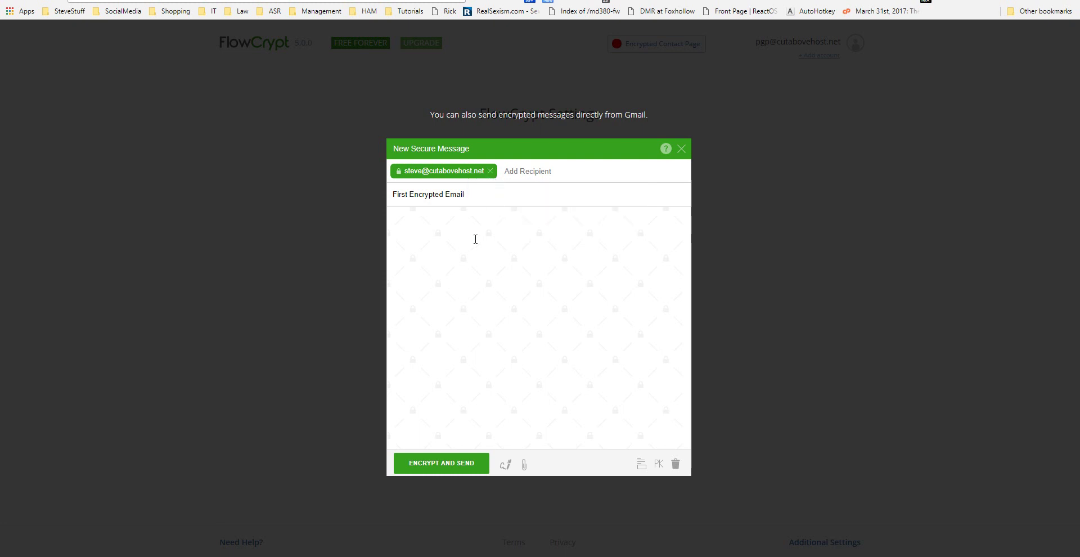
# - Write 'First test email using PGP encryption' as the body, then encrypt and send it
pyautogui.click(475, 239)
pyautogui.write('First test email using PGP encryption')
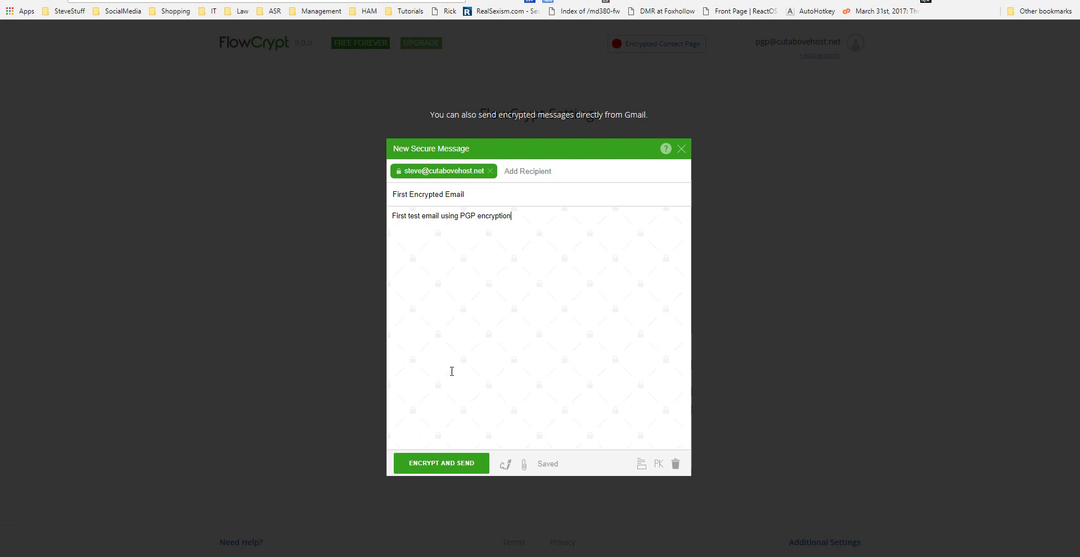
pyautogui.click(459, 468)
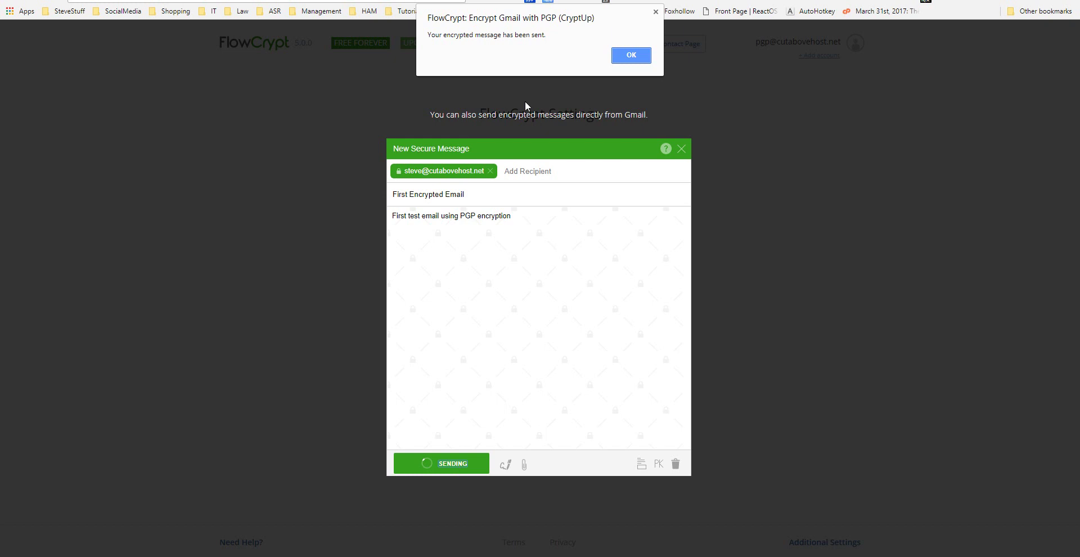
pyautogui.click(623, 55)
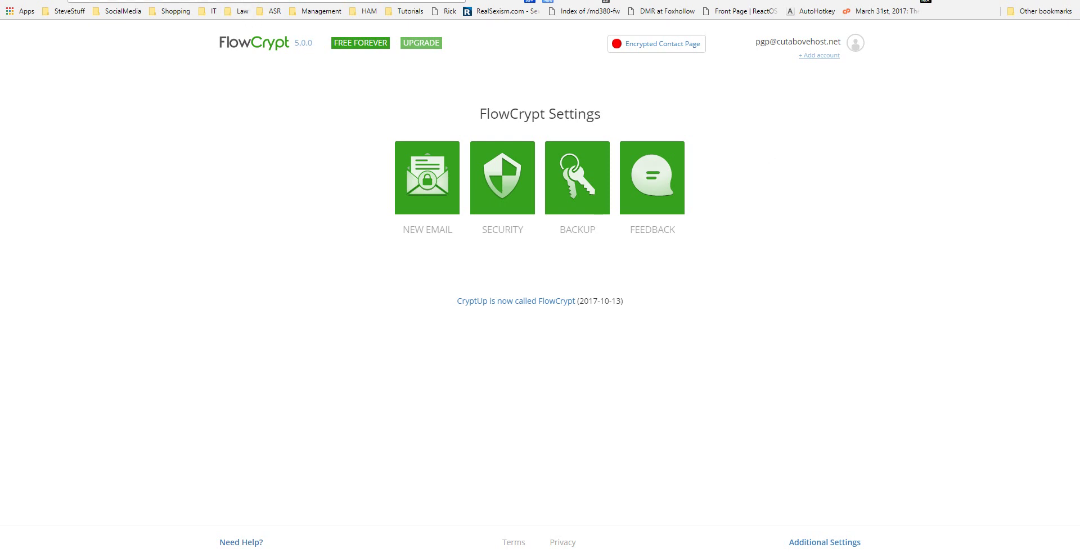
# - Refresh the Gmail inbox and open the decrypted 'First Encrypted Email'
pyautogui.click(48, 2)
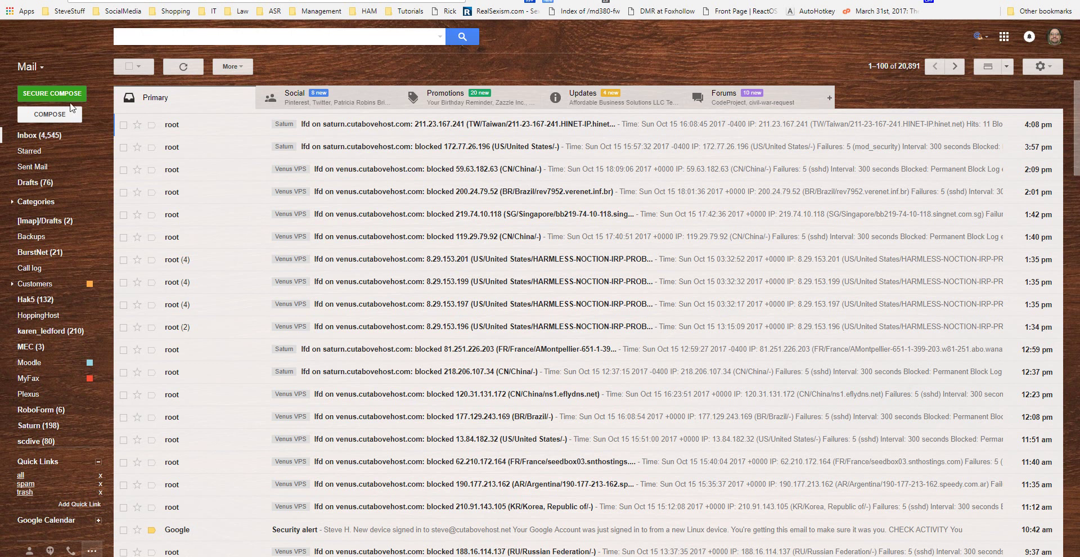
pyautogui.click(38, 136)
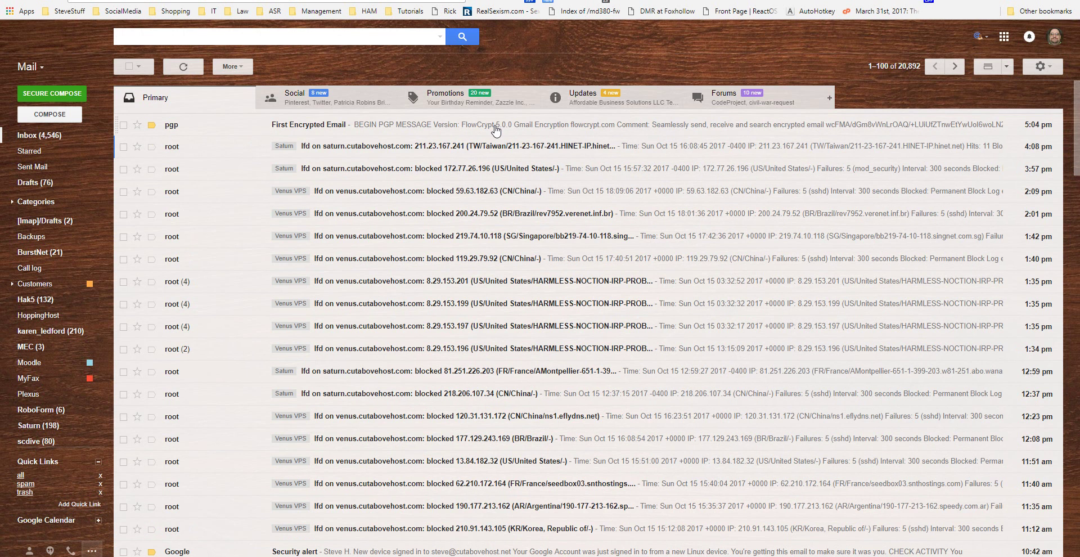
pyautogui.click(495, 131)
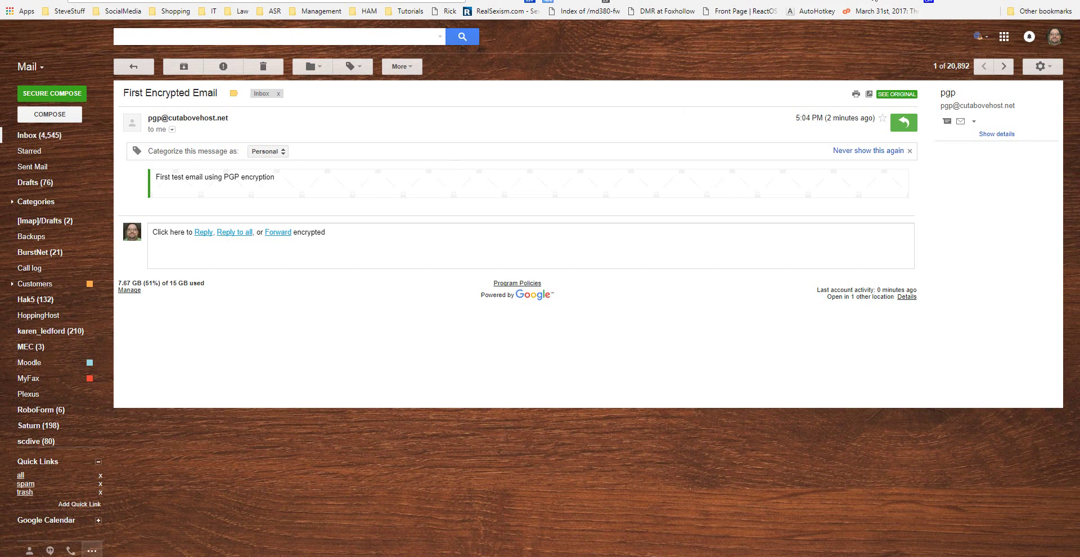
# - Review Mailvelope's List of Email Providers, then move to the G Suite welcome tab
pyautogui.hotkey('ctrl', 'Tab')
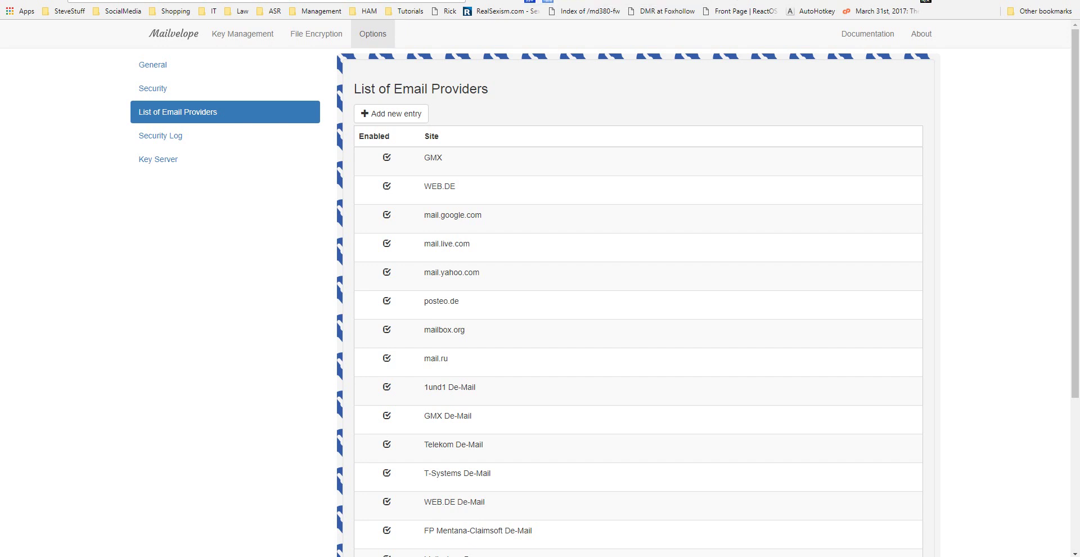
pyautogui.hotkey('ctrl', 'Tab')
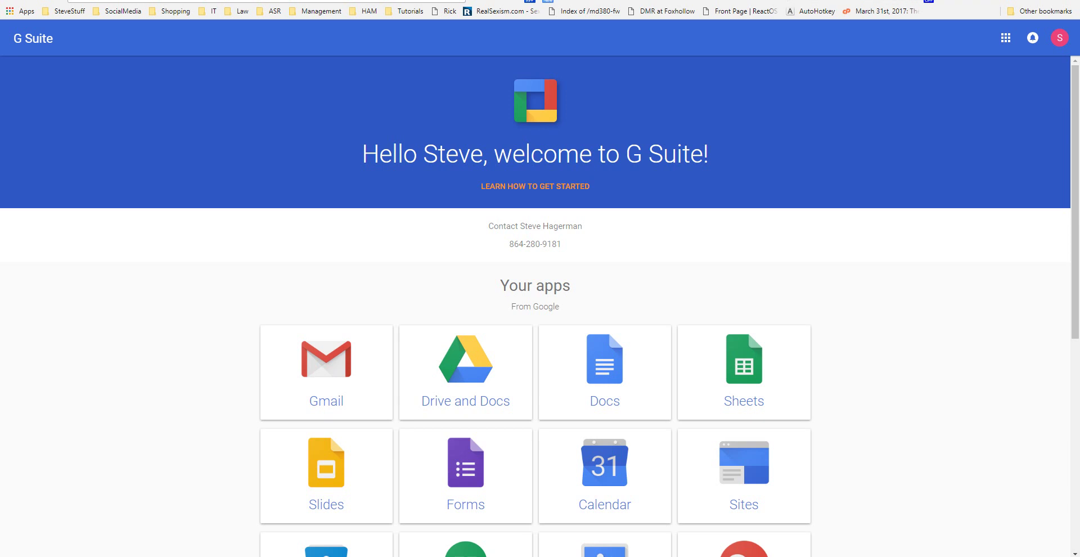
# - Go to Google and search for 'Windows PGP'
pyautogui.hotkey('ctrl', 'Tab')
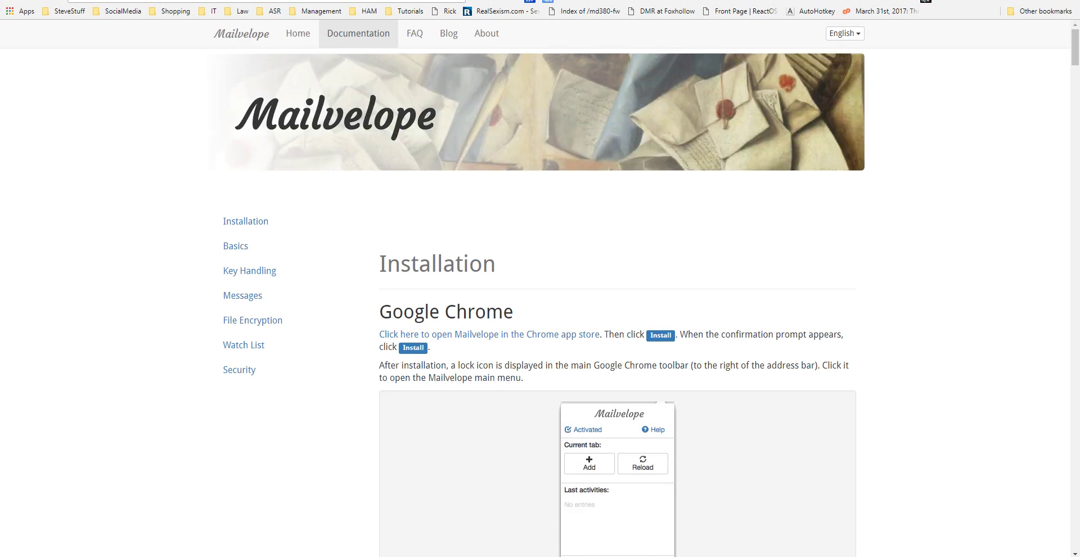
pyautogui.hotkey('ctrl', 'l')
pyautogui.write('google')
pyautogui.press('Return')
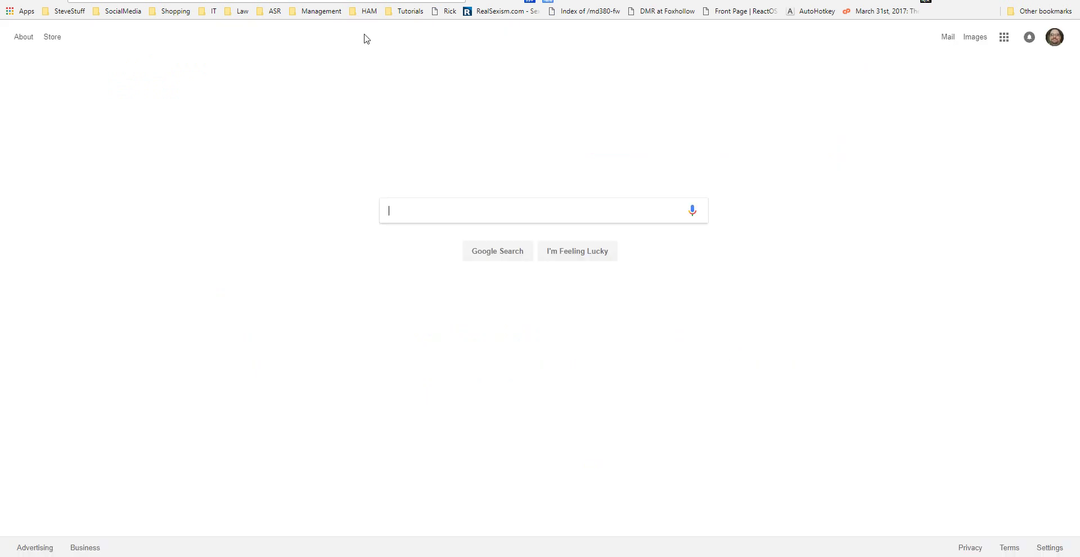
pyautogui.click(460, 216)
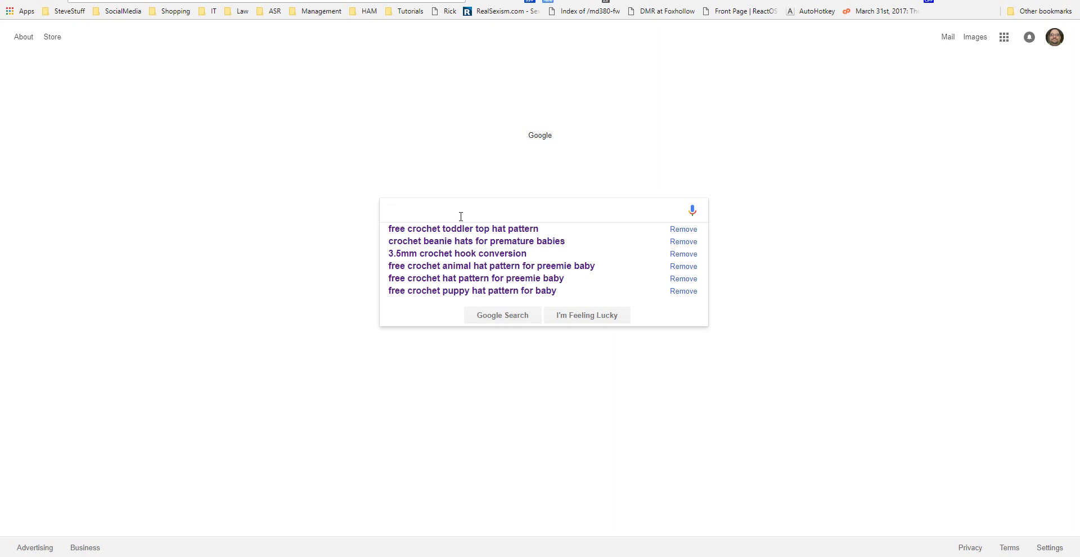
pyautogui.write('Windows ')
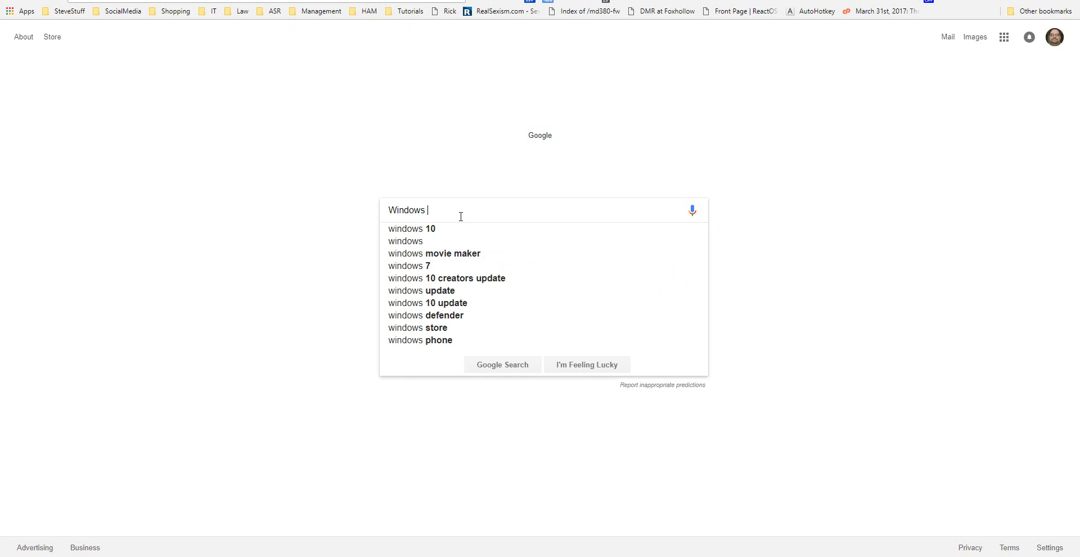
pyautogui.write('PGP')
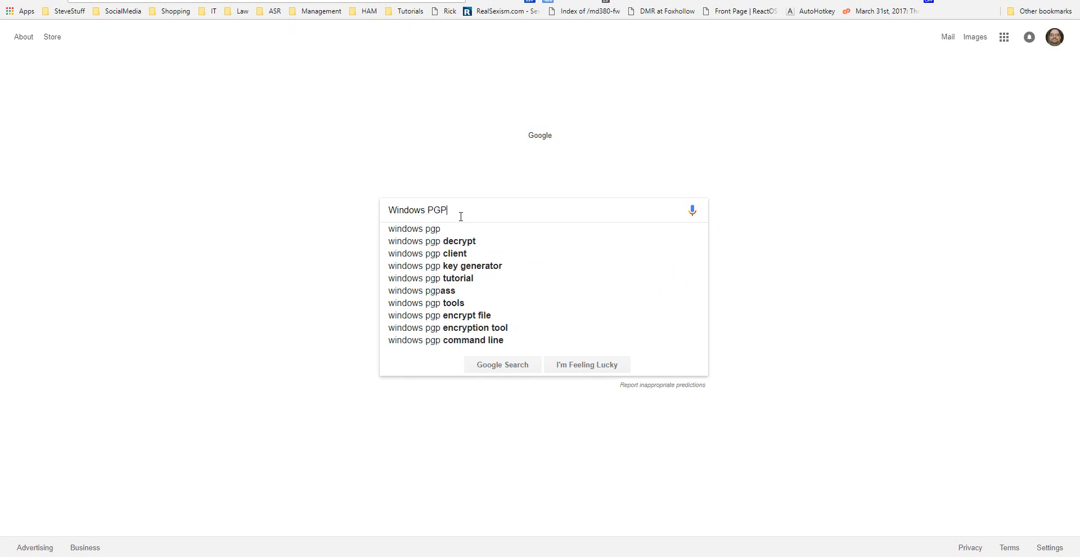
pyautogui.press('Return')
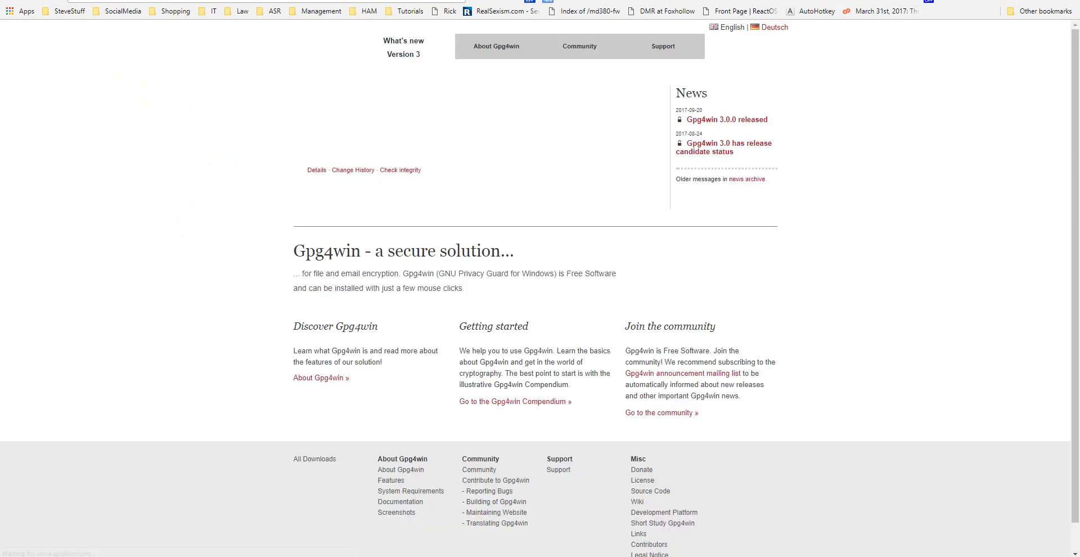
# - Pick the Gpg4win 3.0.0 download and set the donation amount to $0
pyautogui.click(196, 236)
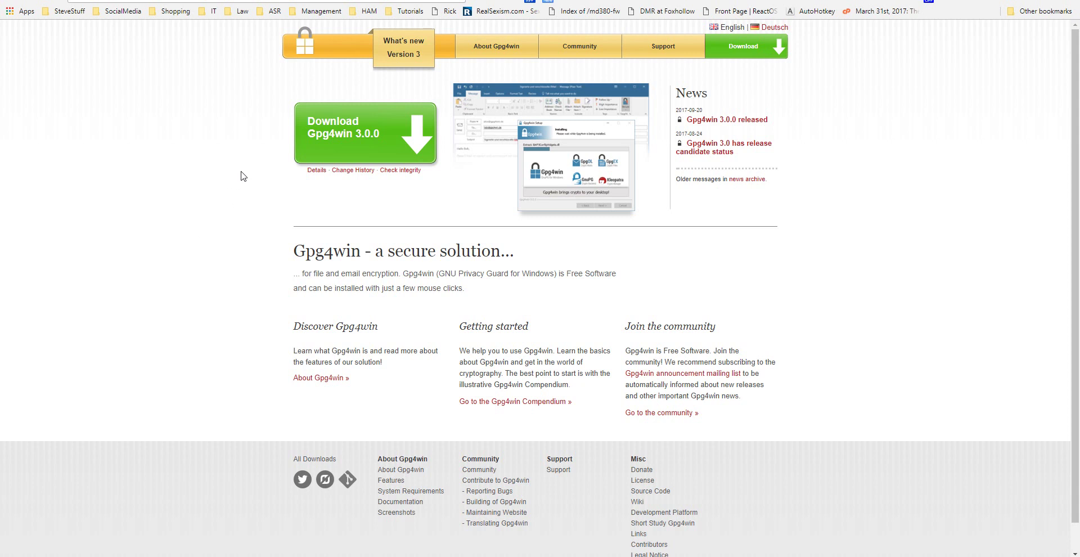
pyautogui.click(352, 147)
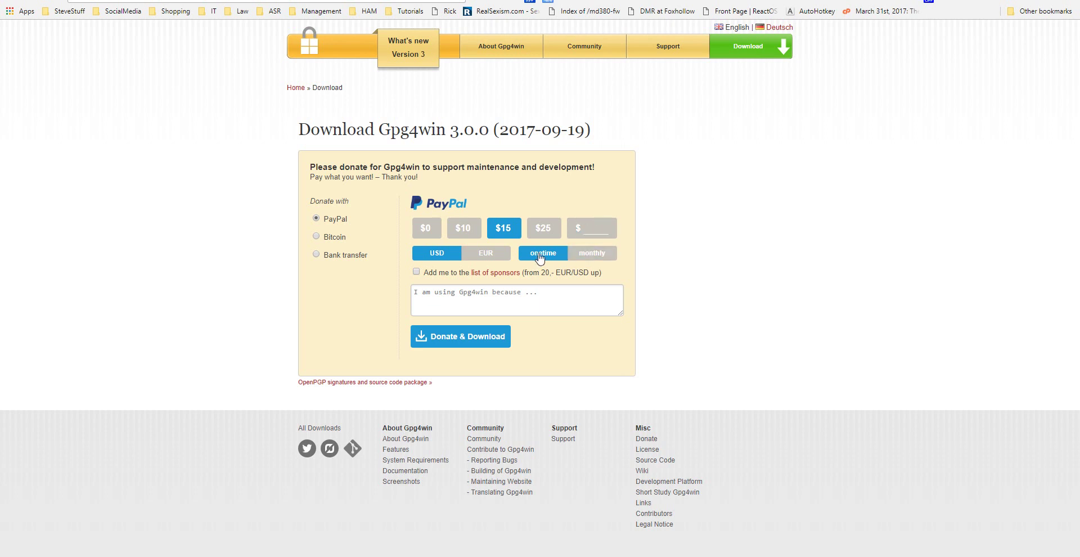
pyautogui.click(429, 230)
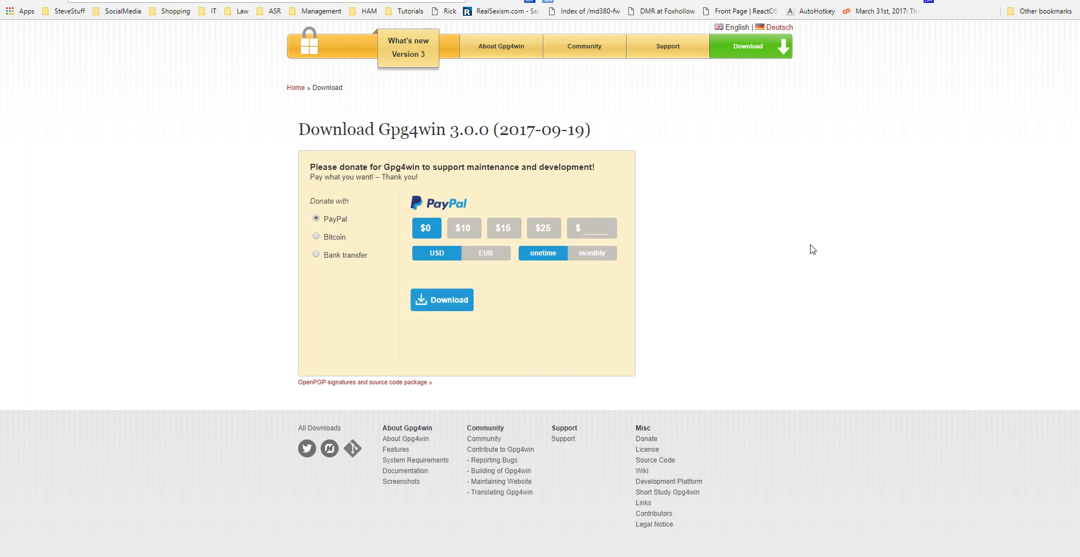
# - Open the Gpg4win overview page, scroll to the Components section, and launch Kleopatra
pyautogui.click(509, 52)
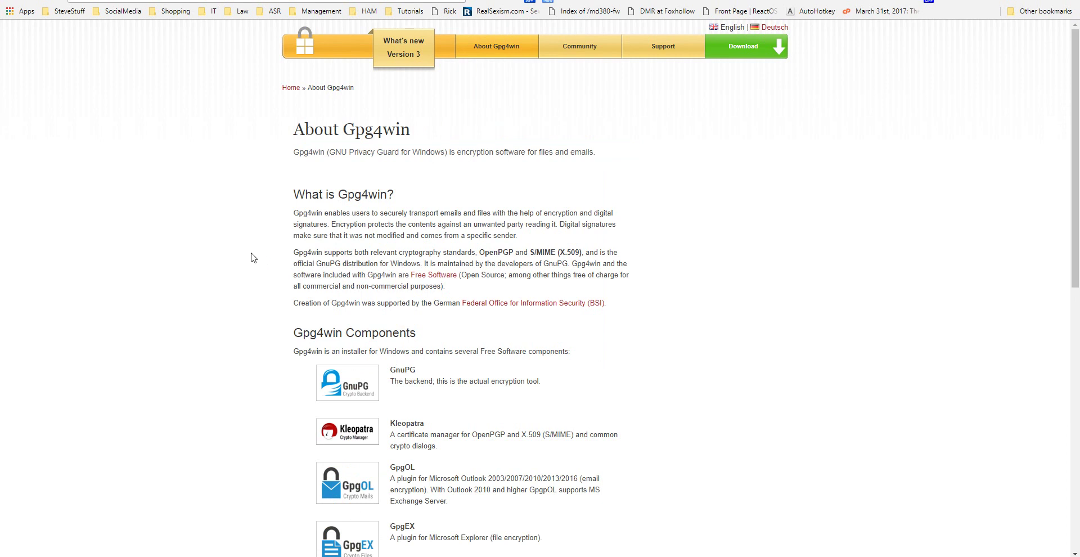
pyautogui.scroll(-3, 234, 260)
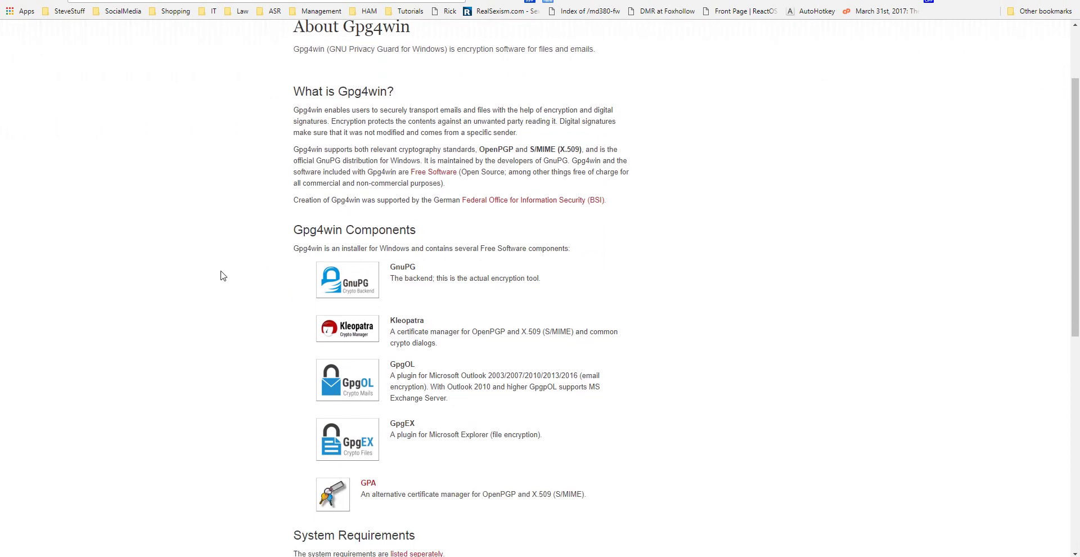
pyautogui.scroll(-1, 231, 273)
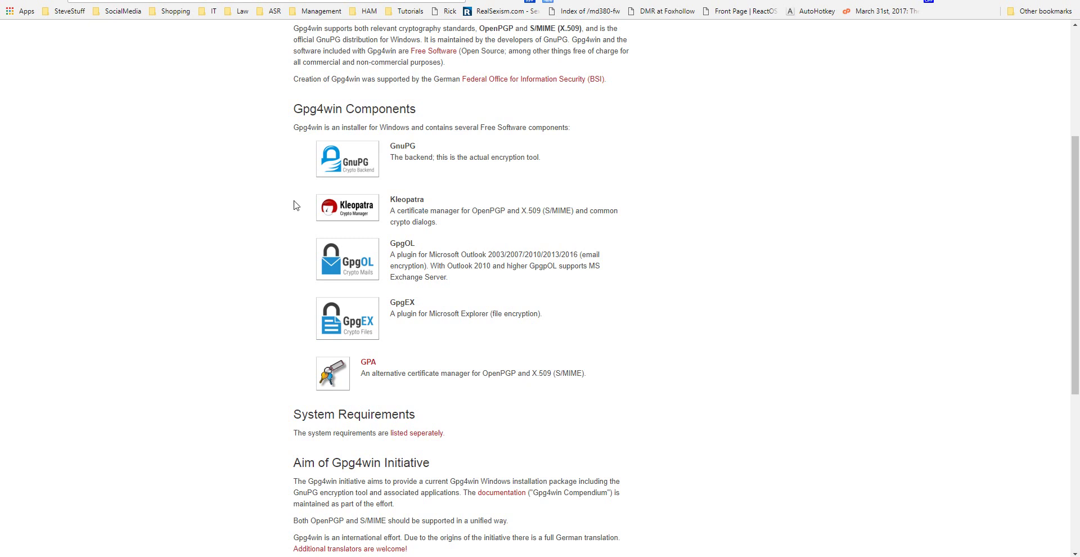
pyautogui.click(885, 556)
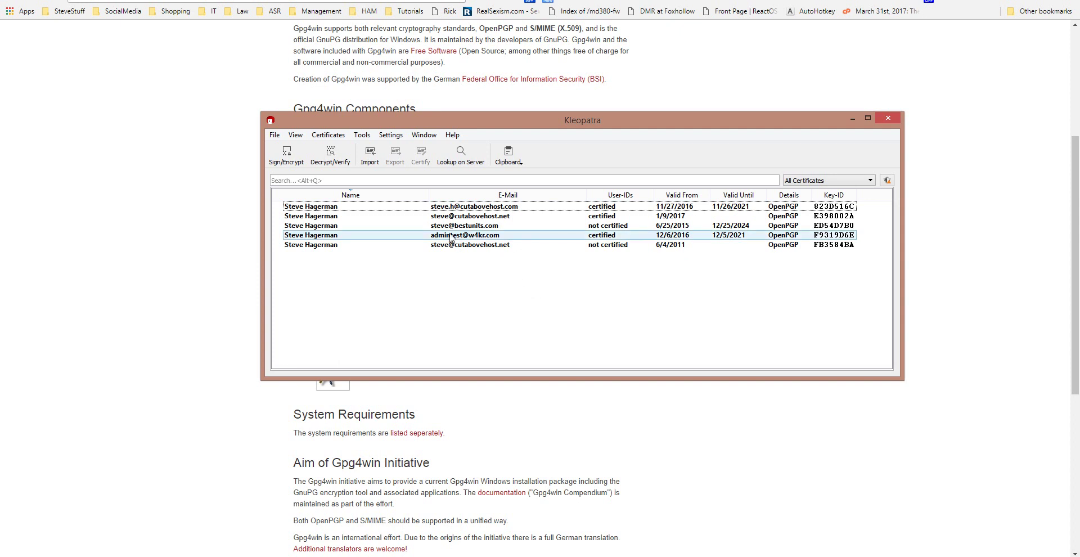
# - Browse Kleopatra's Certificates, Tools, Settings and View menus, ending on the File menu
pyautogui.click(332, 135)
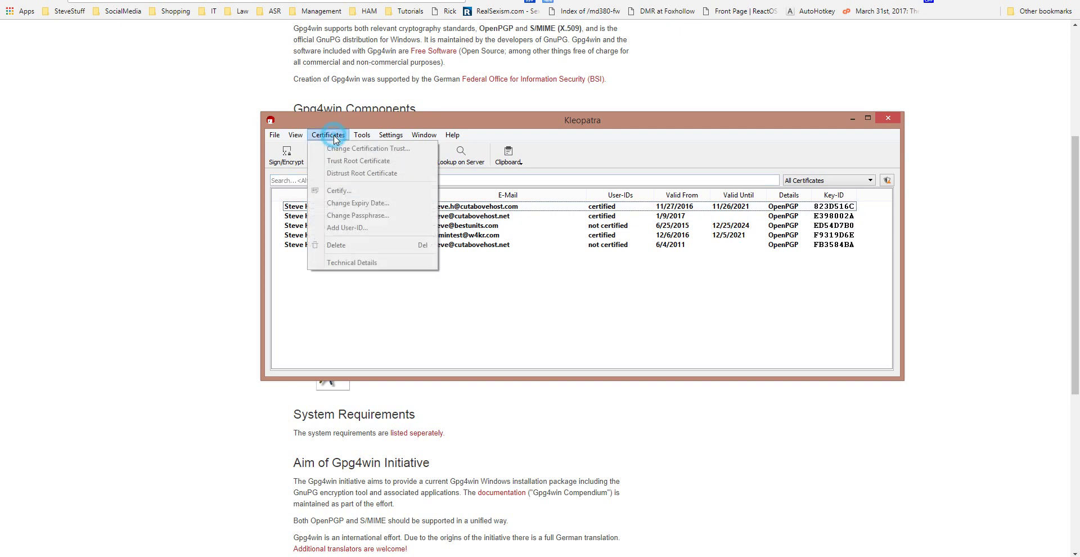
pyautogui.moveTo(363, 137)
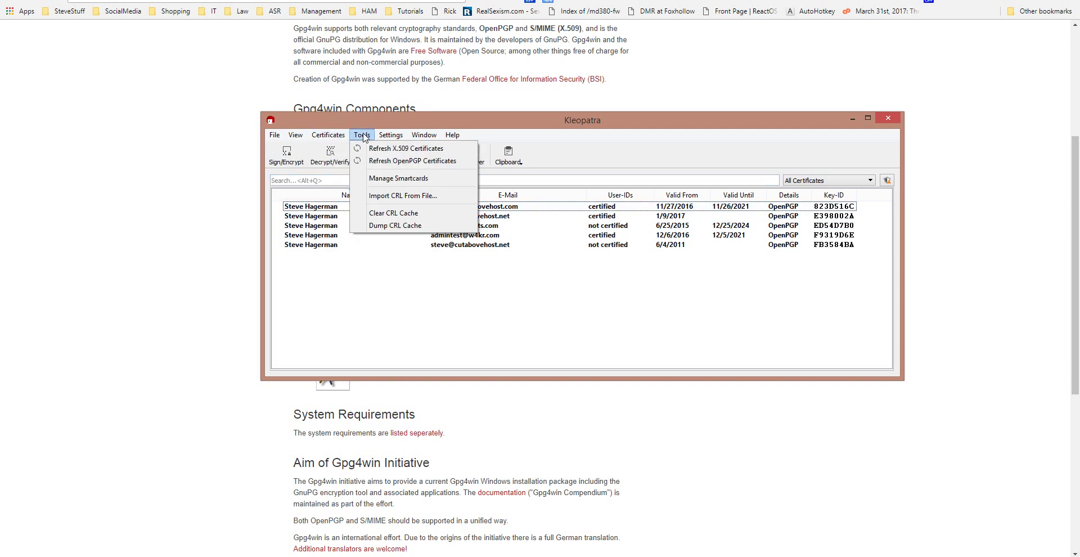
pyautogui.moveTo(395, 138)
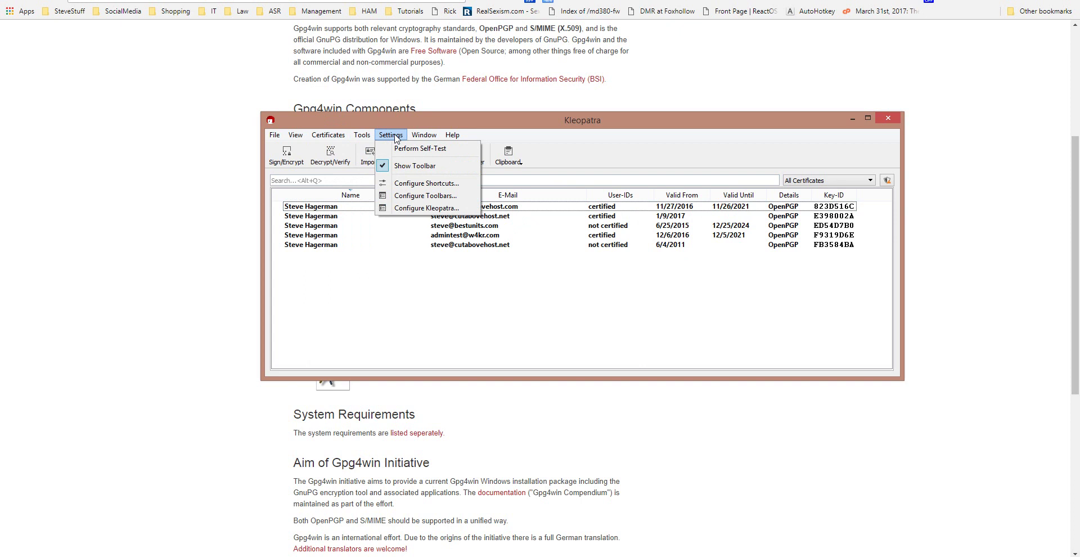
pyautogui.moveTo(294, 137)
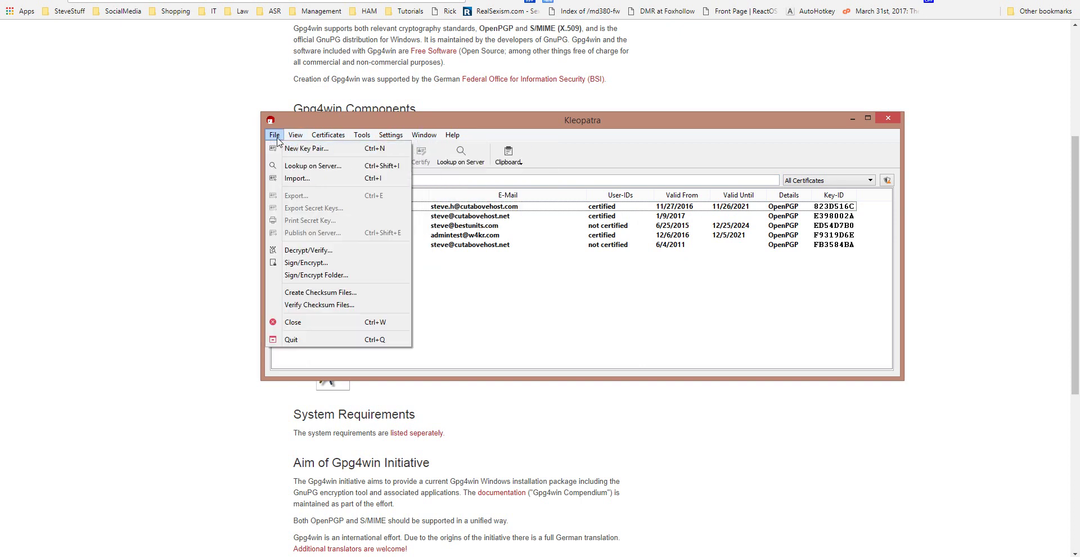
# - Start a personal OpenPGP key pair via File > New Key Pair and enter the owner's name and e-mail
pyautogui.click(307, 148)
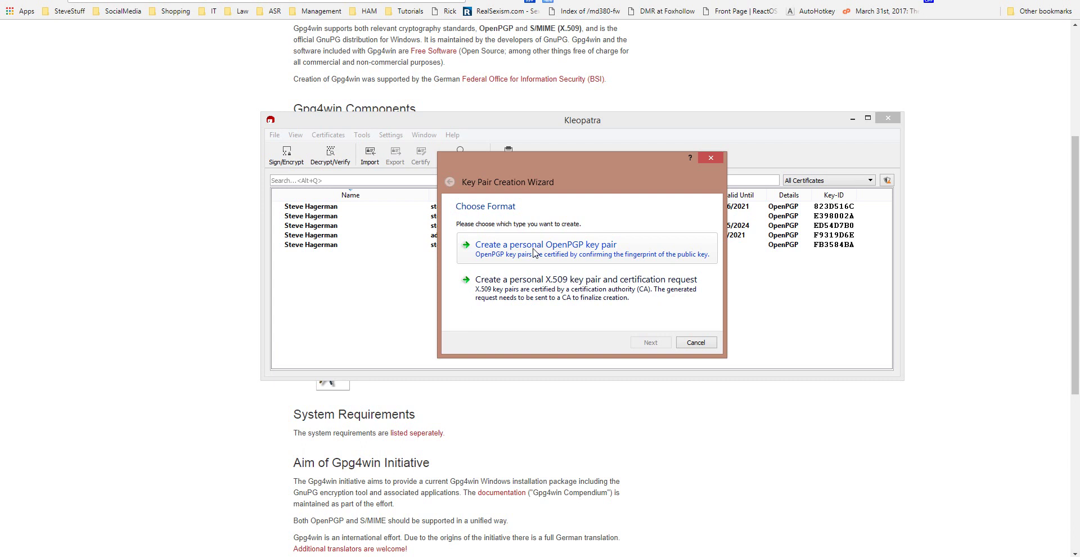
pyautogui.click(534, 251)
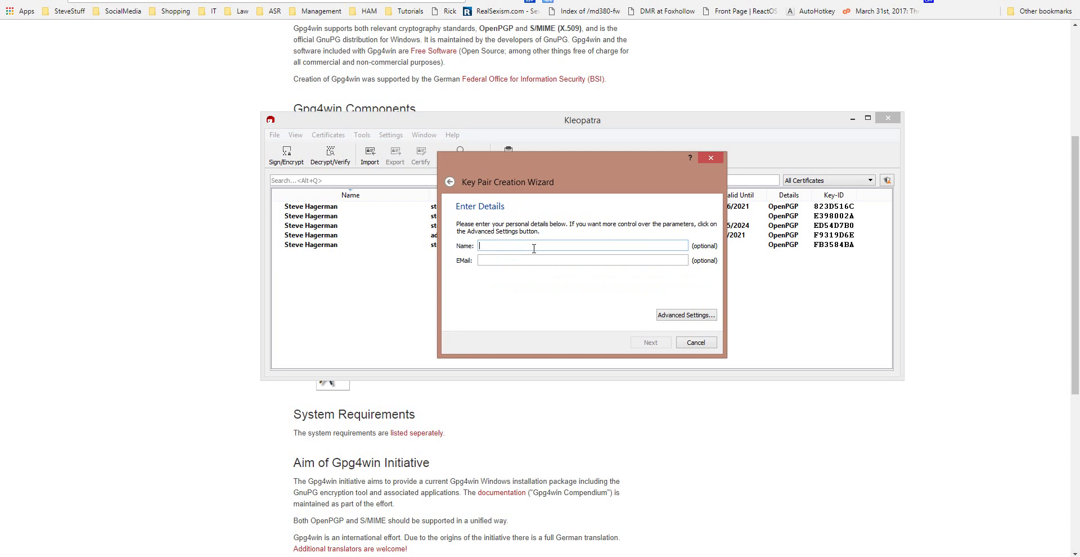
pyautogui.click(534, 248)
pyautogui.write('Steve Hagerman')
pyautogui.press('Tab')
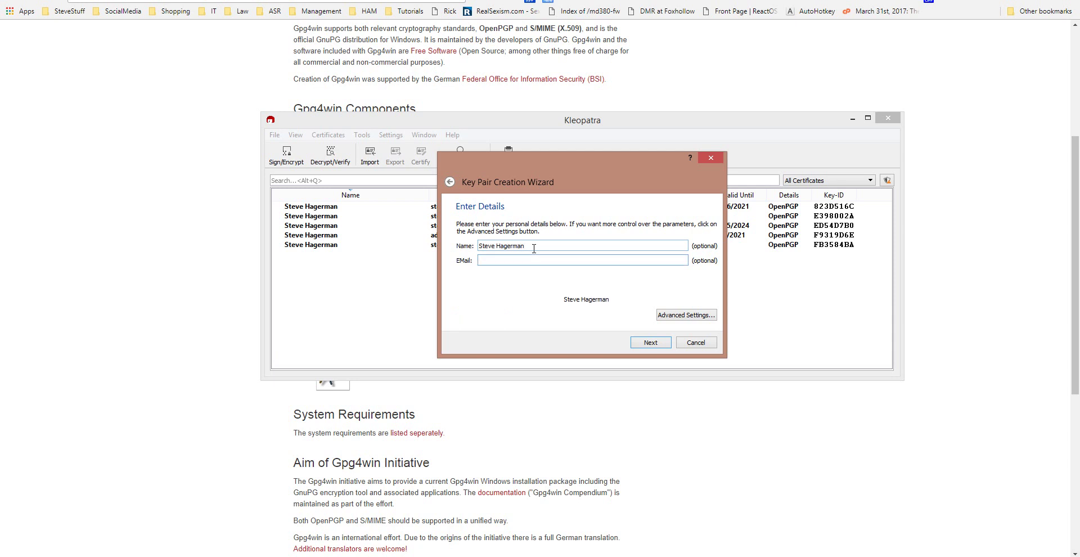
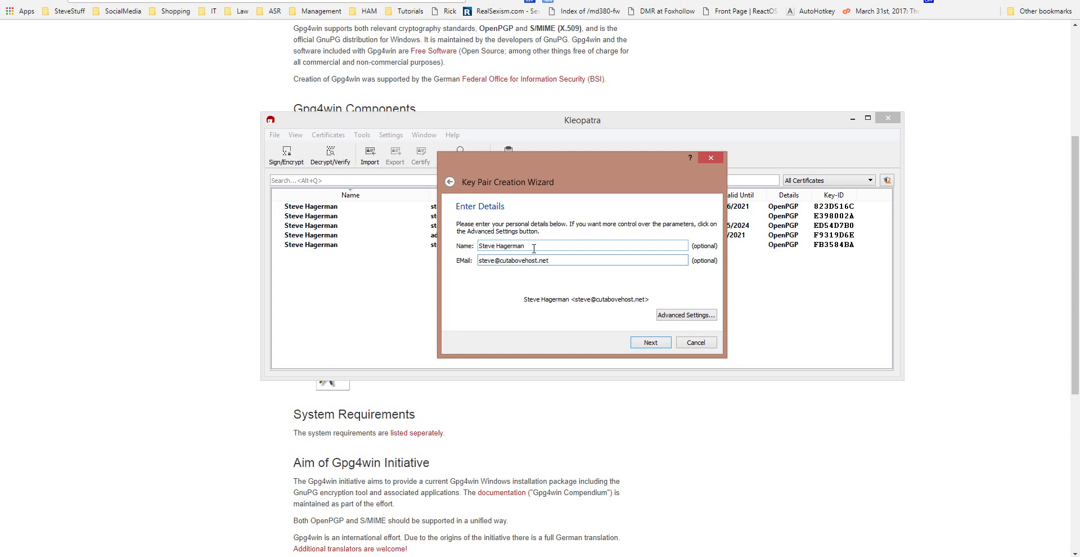
# - In Advanced Settings, set the RSA key and subkey to 4096 bits and enable Authentication
pyautogui.click(688, 316)
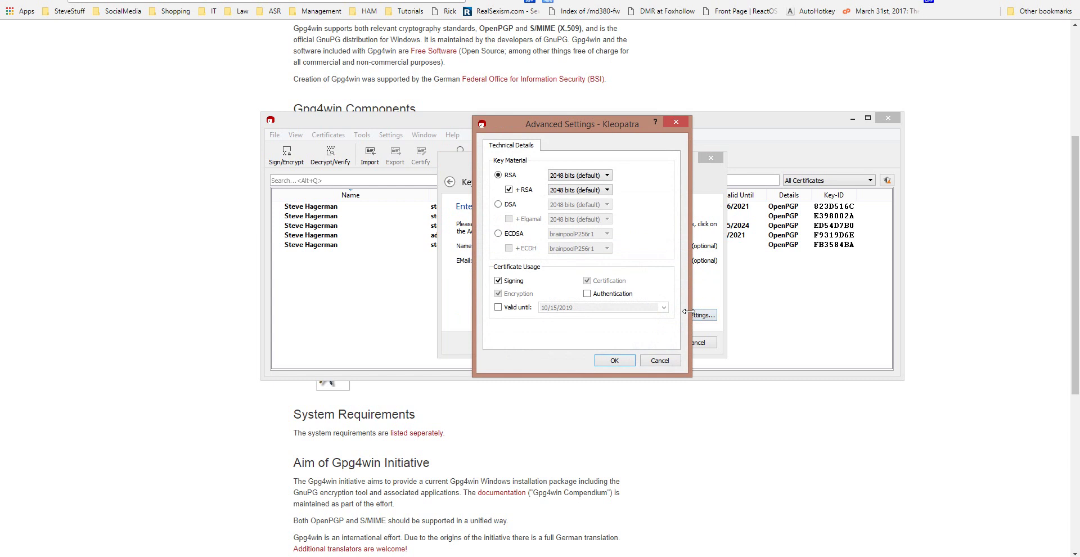
pyautogui.click(607, 176)
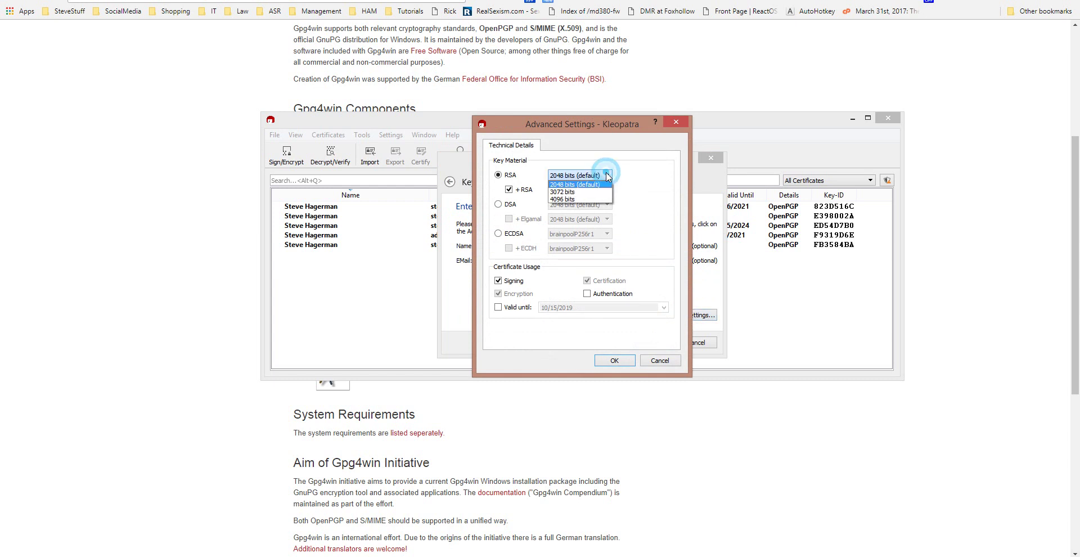
pyautogui.click(593, 199)
pyautogui.click(609, 190)
pyautogui.click(596, 211)
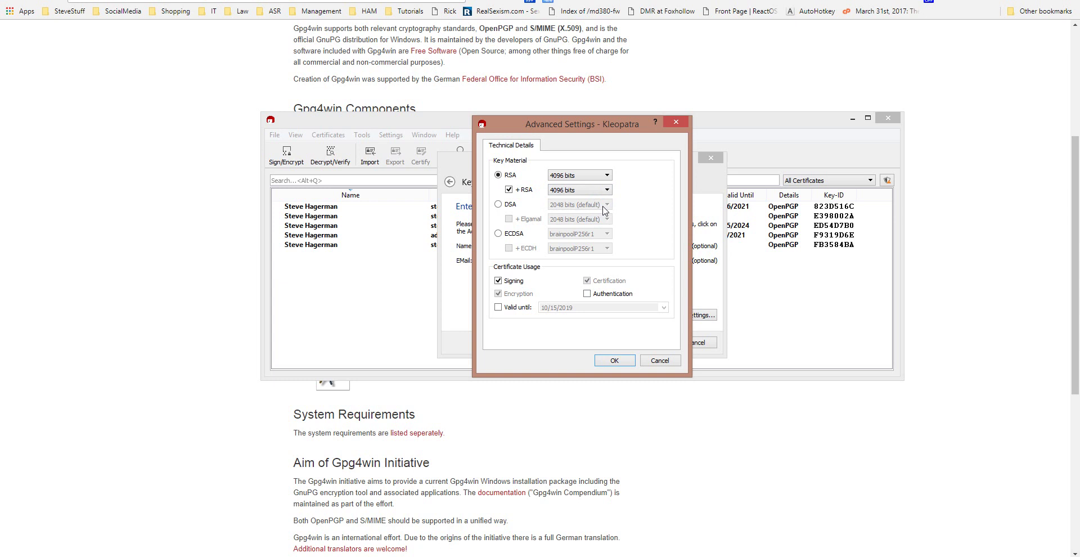
pyautogui.click(589, 294)
pyautogui.click(614, 361)
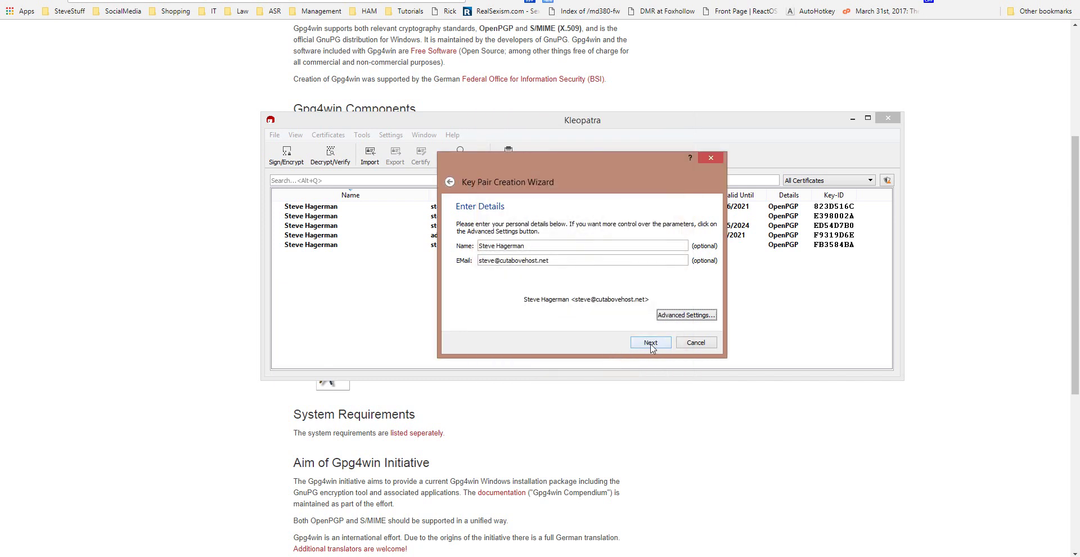
# - Review the parameters, create the key pair, and enter and repeat the passphrase in pinentry
pyautogui.click(650, 343)
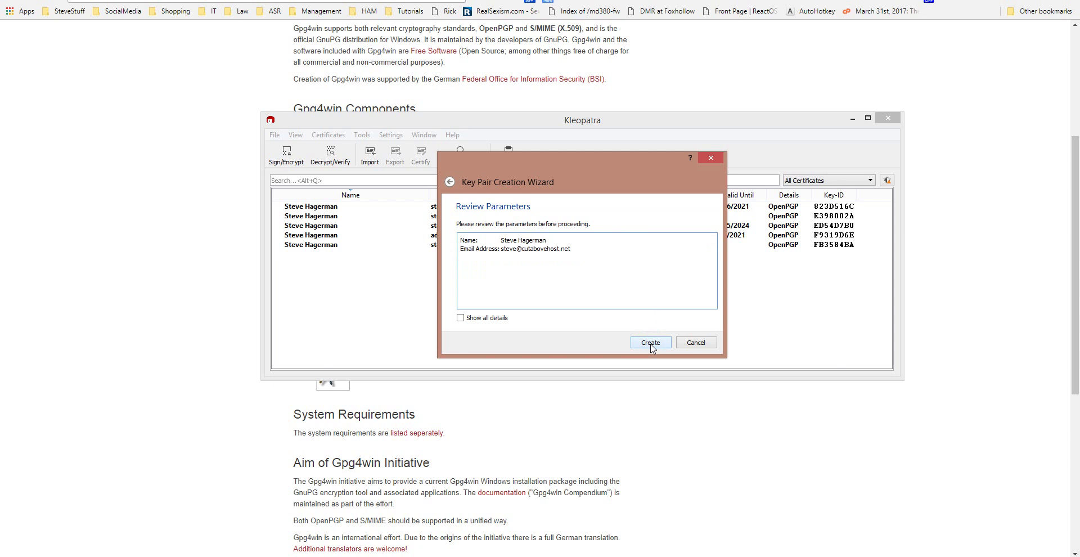
pyautogui.click(651, 342)
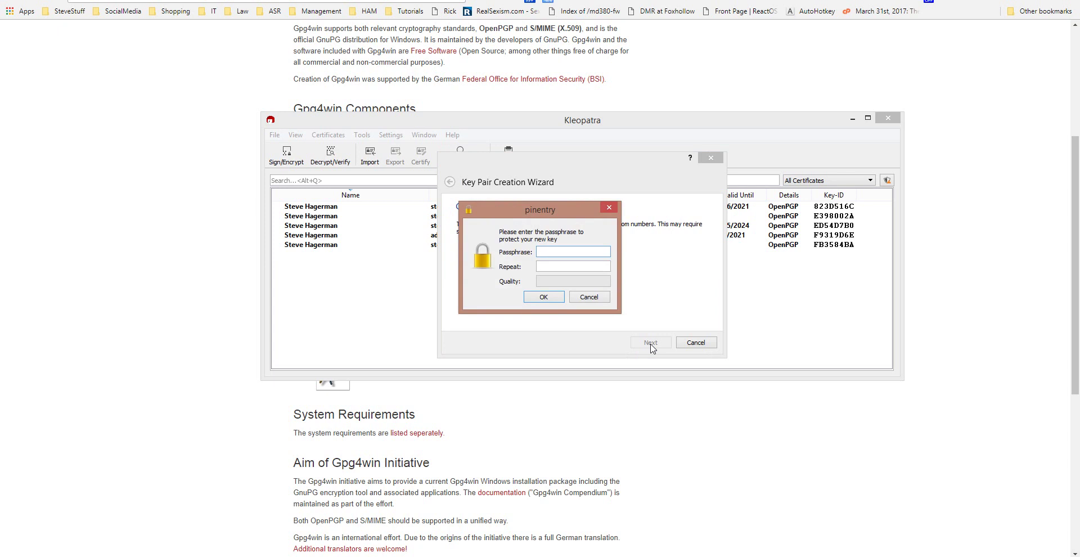
pyautogui.click(569, 253)
pyautogui.write('••••')
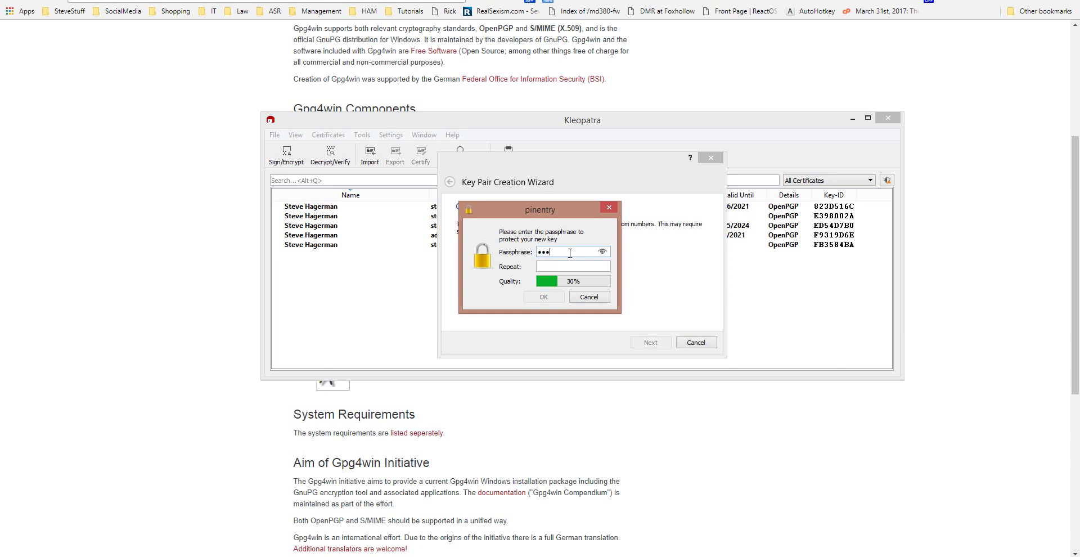
pyautogui.write('••••')
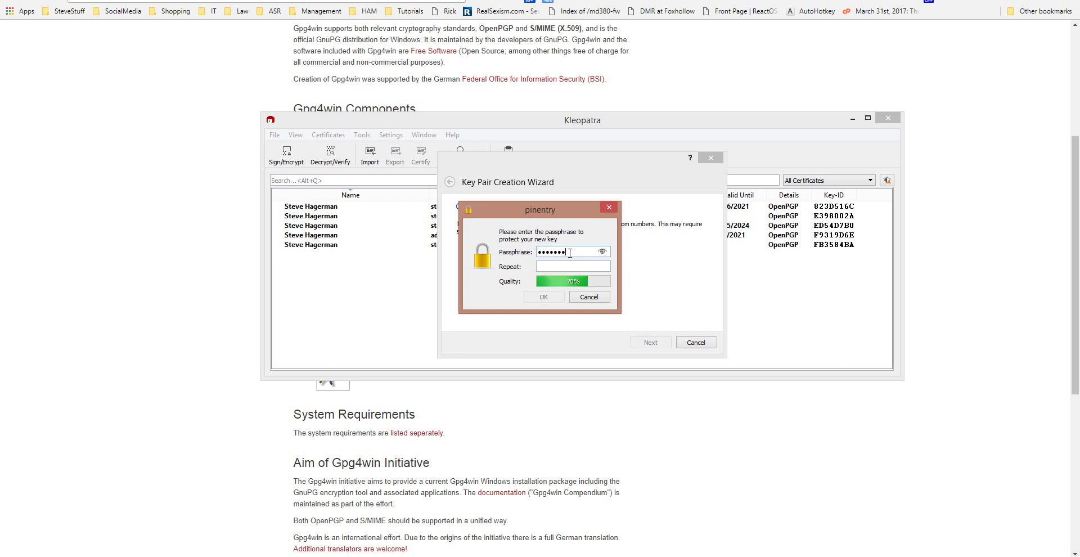
pyautogui.write('•••')
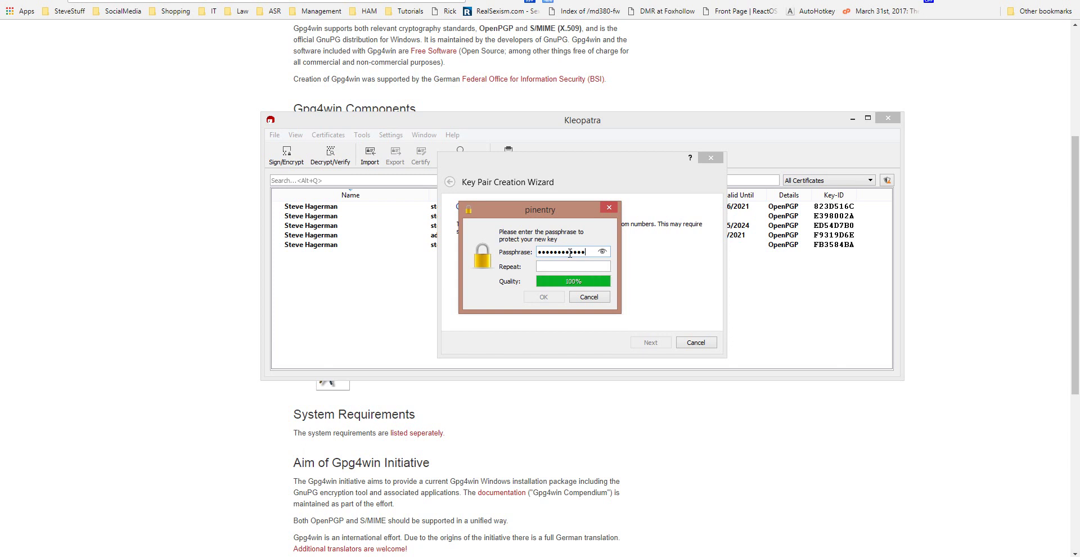
pyautogui.write('•••')
pyautogui.write('•••••')
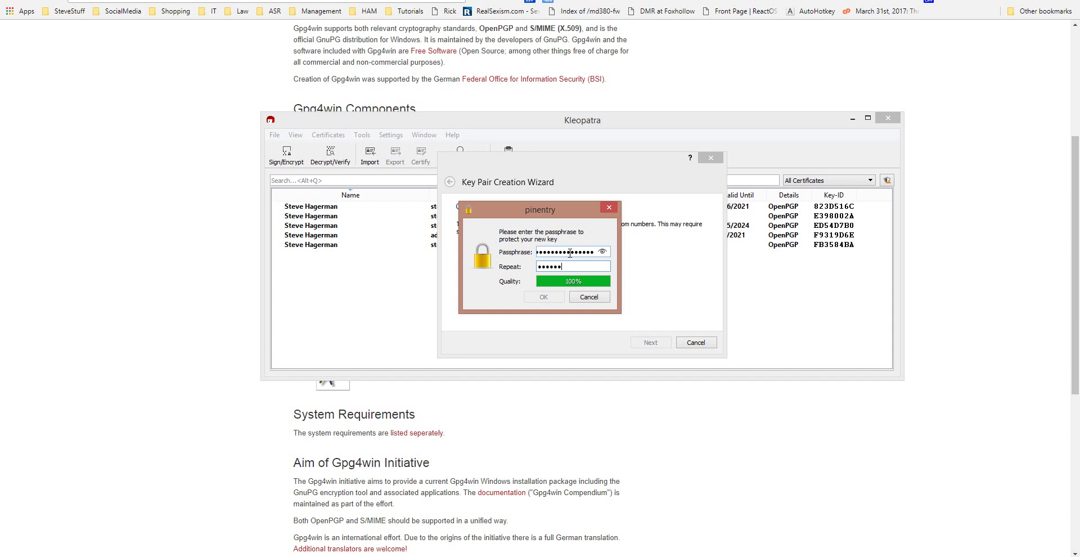
pyautogui.write('•••••••')
pyautogui.press('BackSpace')
pyautogui.press('BackSpace')
pyautogui.press('BackSpace')
pyautogui.press('BackSpace')
pyautogui.press('BackSpace')
pyautogui.press('BackSpace')
pyautogui.press('BackSpace')
pyautogui.press('BackSpace')
pyautogui.press('BackSpace')
pyautogui.press('BackSpace')
pyautogui.press('BackSpace')
pyautogui.press('BackSpace')
pyautogui.press('BackSpace')
pyautogui.press('BackSpace')
pyautogui.press('BackSpace')
pyautogui.write('•••••••••••')
pyautogui.click(543, 297)
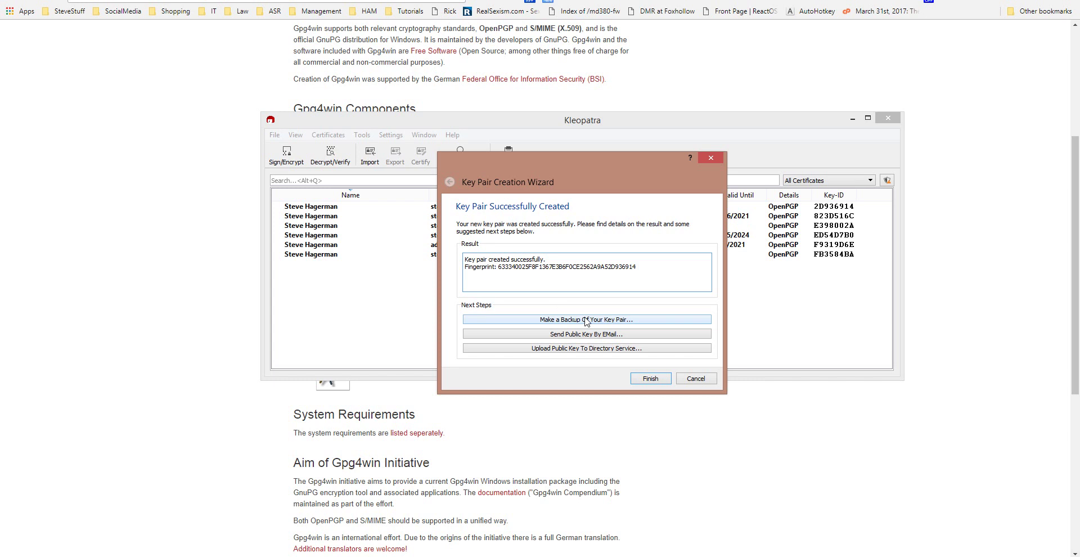
# - Choose to back up the secret key and save it as pgp_key in the pgp folder on 64GB BACKUP (O:)
pyautogui.click(586, 320)
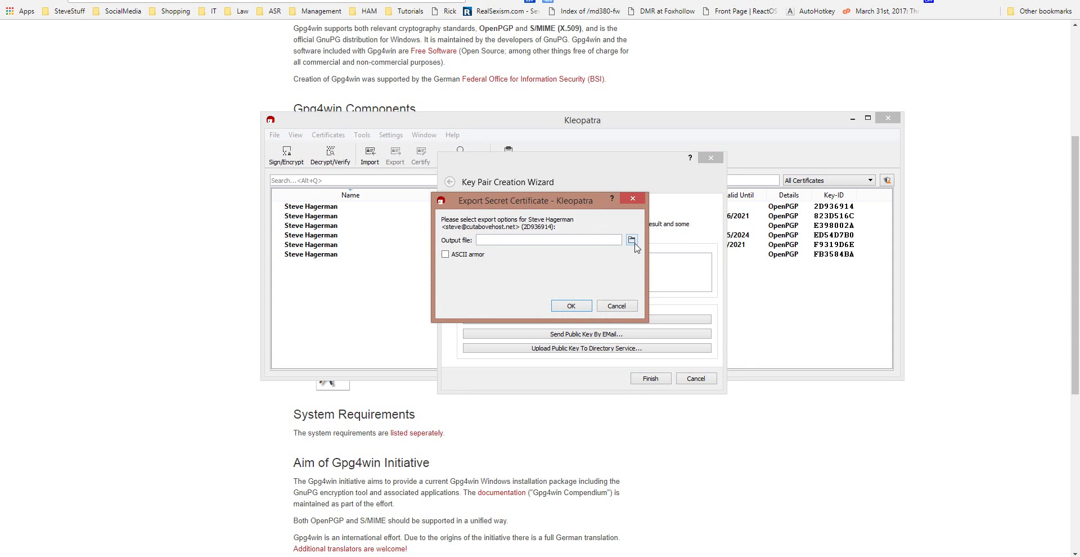
pyautogui.click(631, 239)
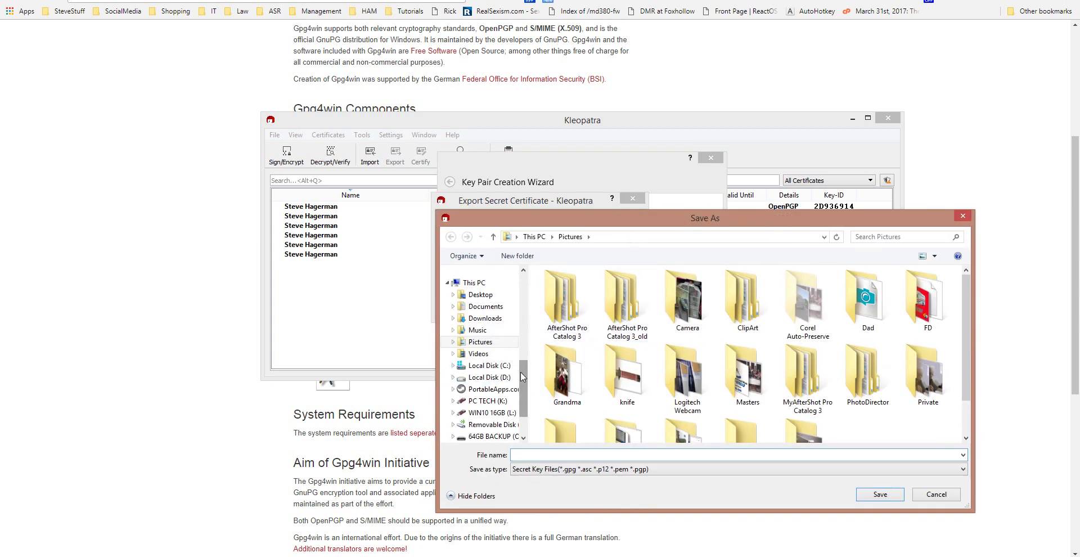
pyautogui.moveTo(521, 370); pyautogui.dragTo(521, 386)
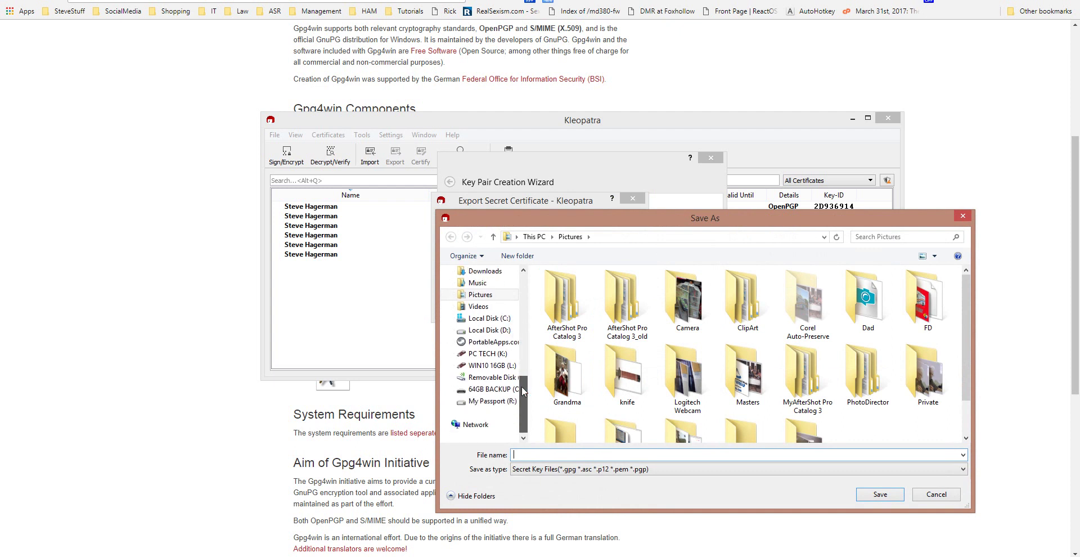
pyautogui.click(509, 388)
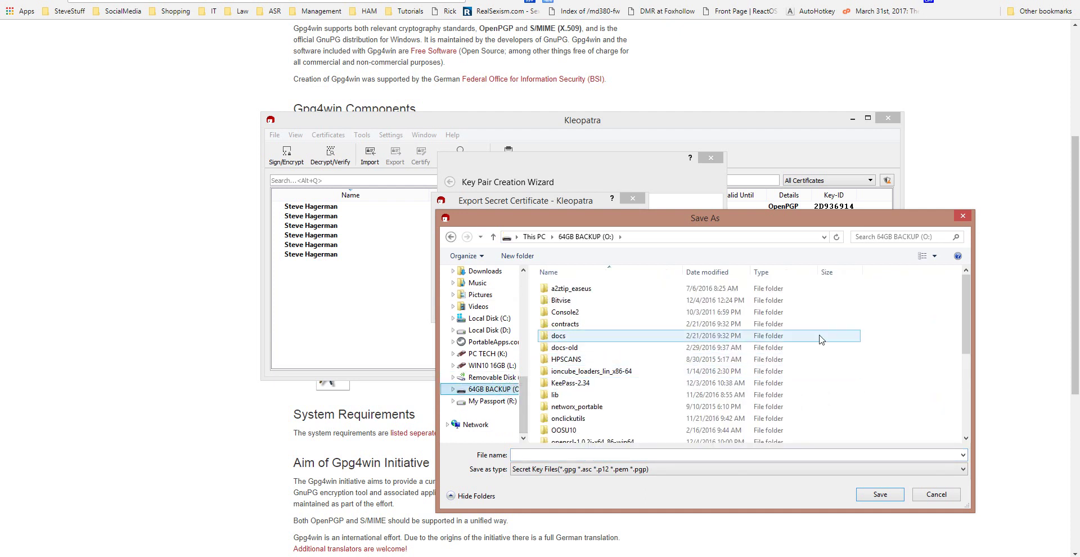
pyautogui.moveTo(963, 319); pyautogui.dragTo(961, 388)
pyautogui.doubleClick(568, 332)
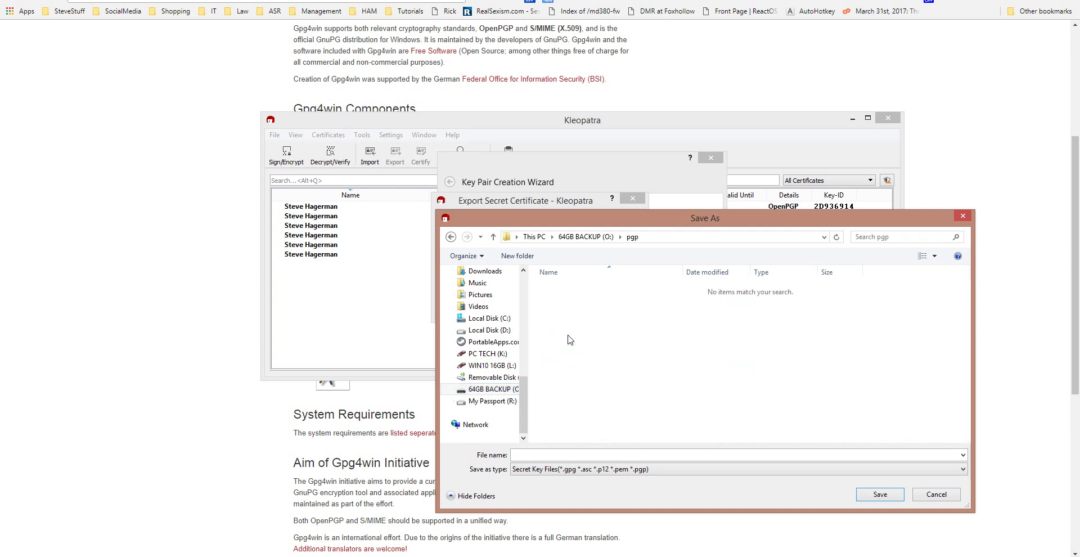
pyautogui.click(613, 454)
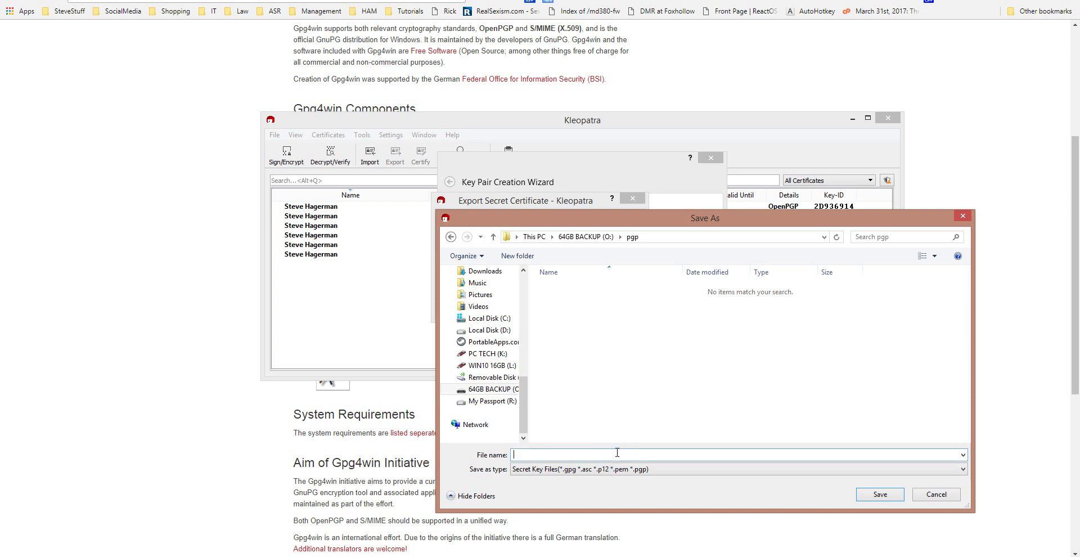
pyautogui.write('pgp')
pyautogui.write('key')
pyautogui.click(885, 494)
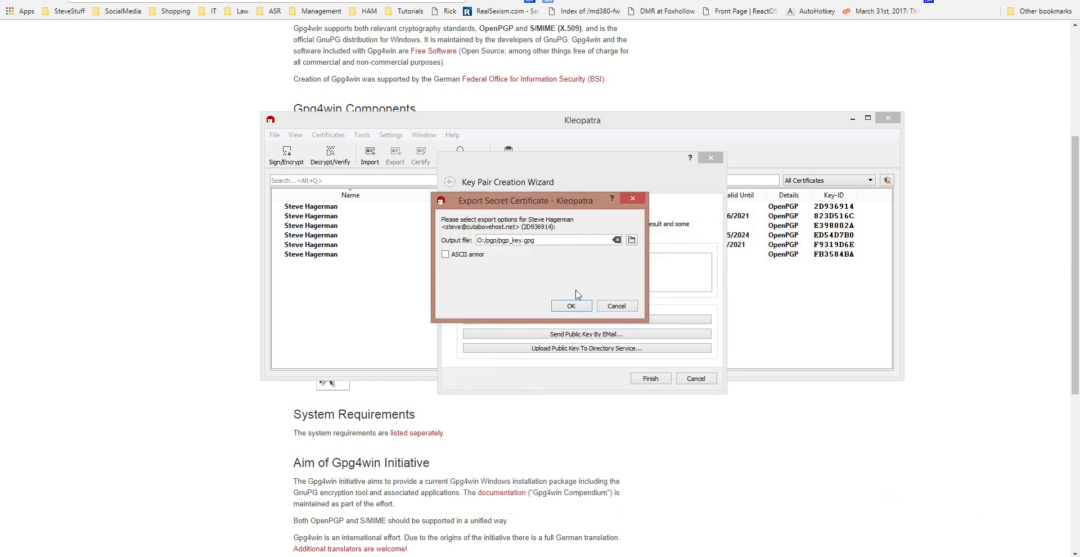
# - Confirm the export to O:/pgp/pgp_key.gpg, authorise it with the key's passphrase, and acknowledge completion
pyautogui.click(567, 306)
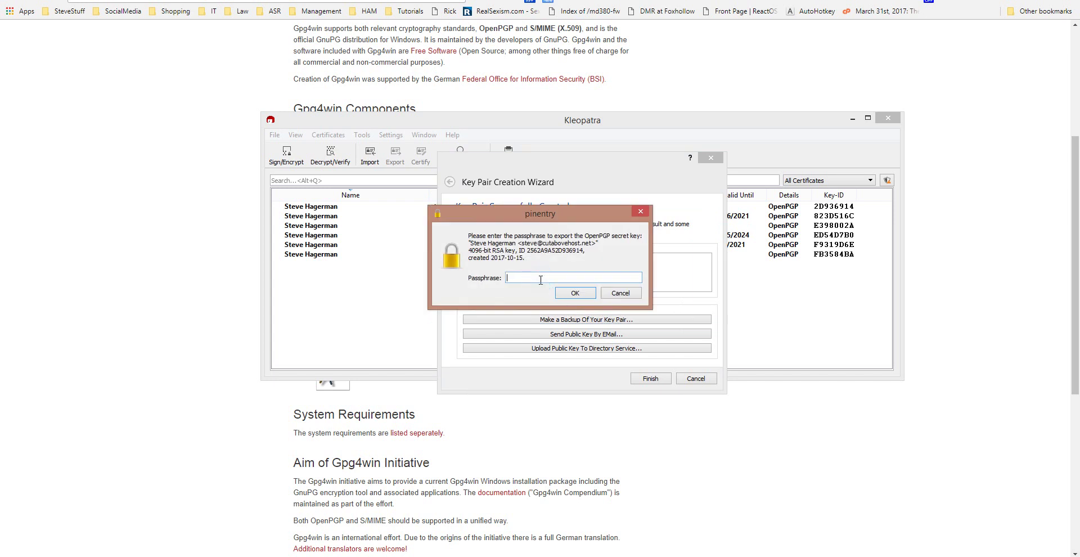
pyautogui.write('•••••••••••••')
pyautogui.click(573, 293)
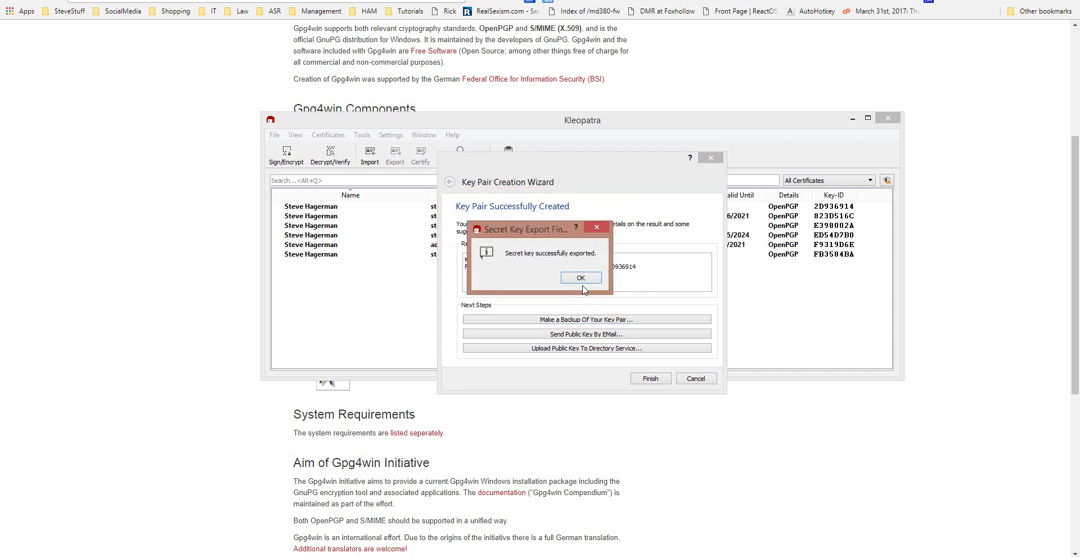
pyautogui.click(581, 279)
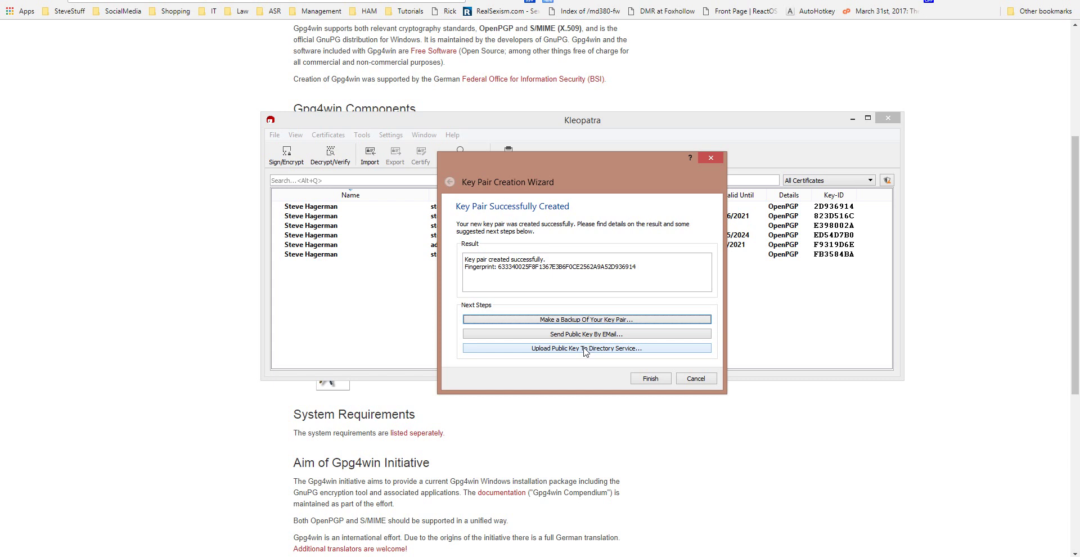
# - Upload the public key to the directory service, accepting the publication warning and the success message
pyautogui.click(585, 348)
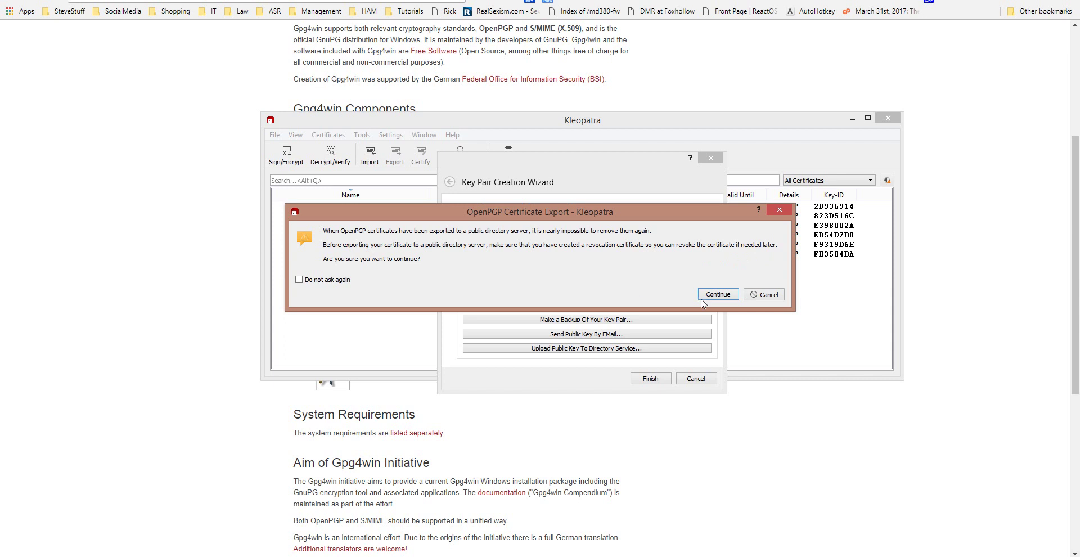
pyautogui.click(707, 298)
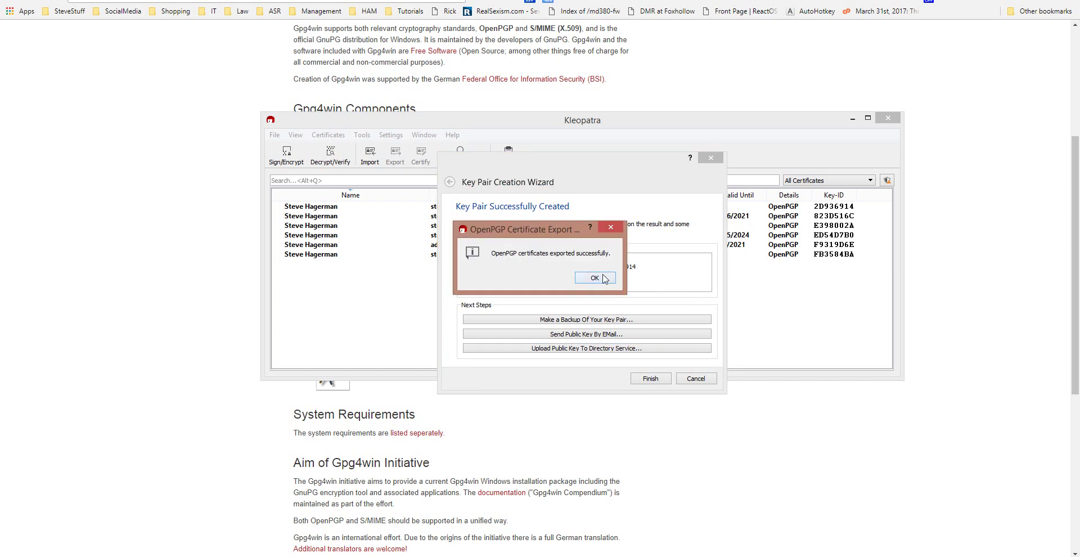
pyautogui.click(595, 278)
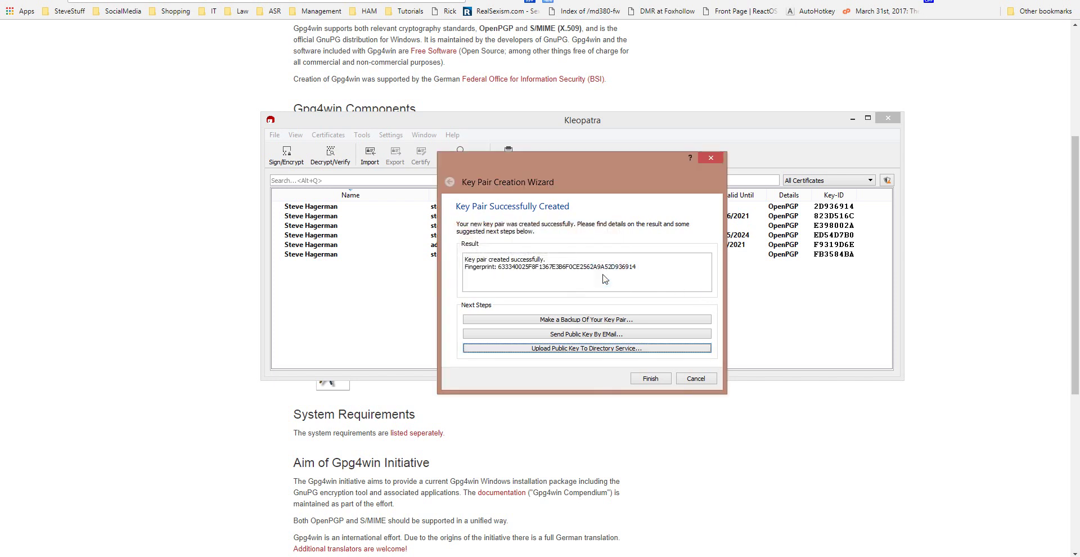
# - Finish the wizard and refresh the certificate list with View > Redisplay
pyautogui.click(647, 379)
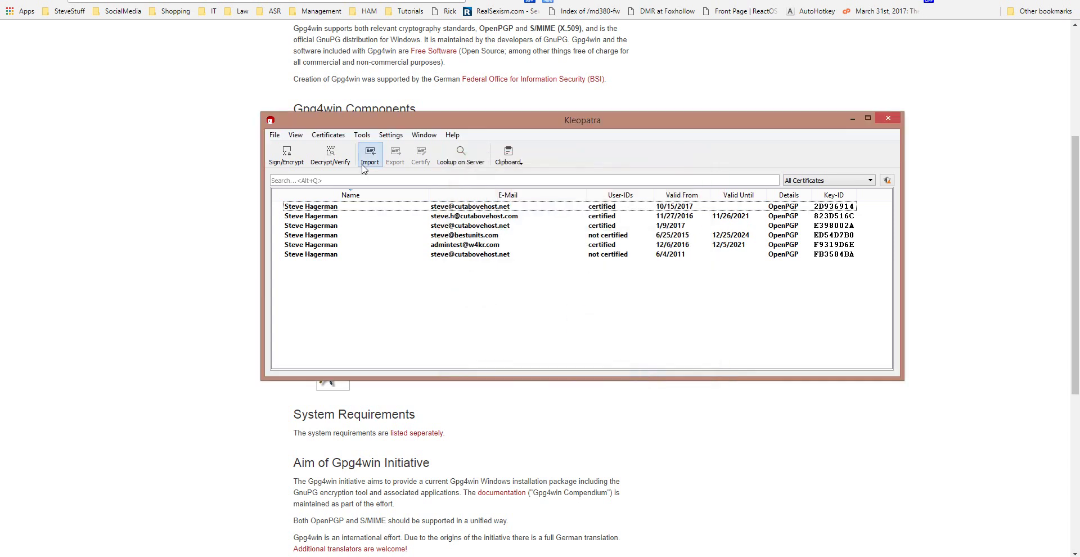
pyautogui.click(300, 136)
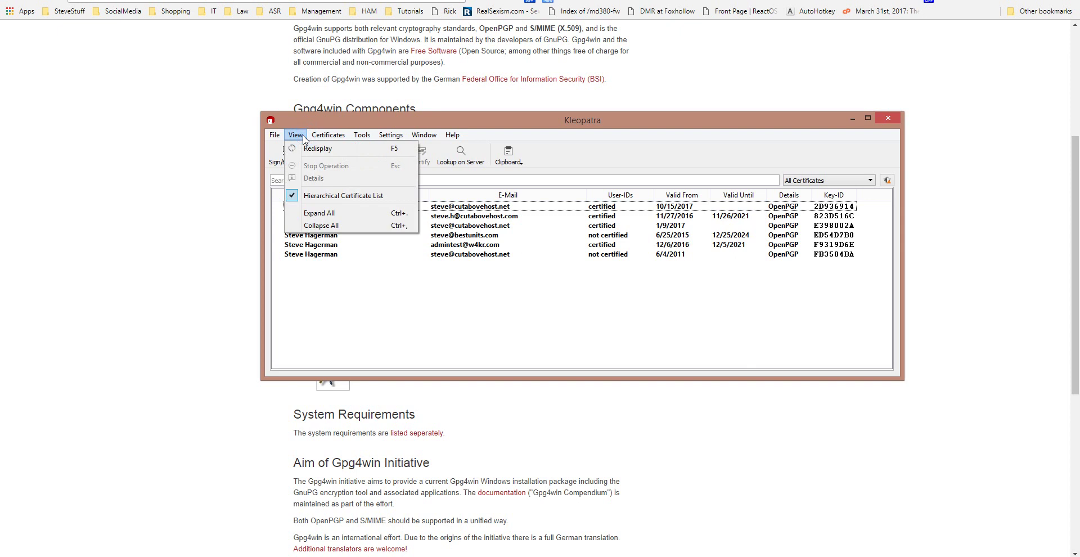
pyautogui.click(315, 148)
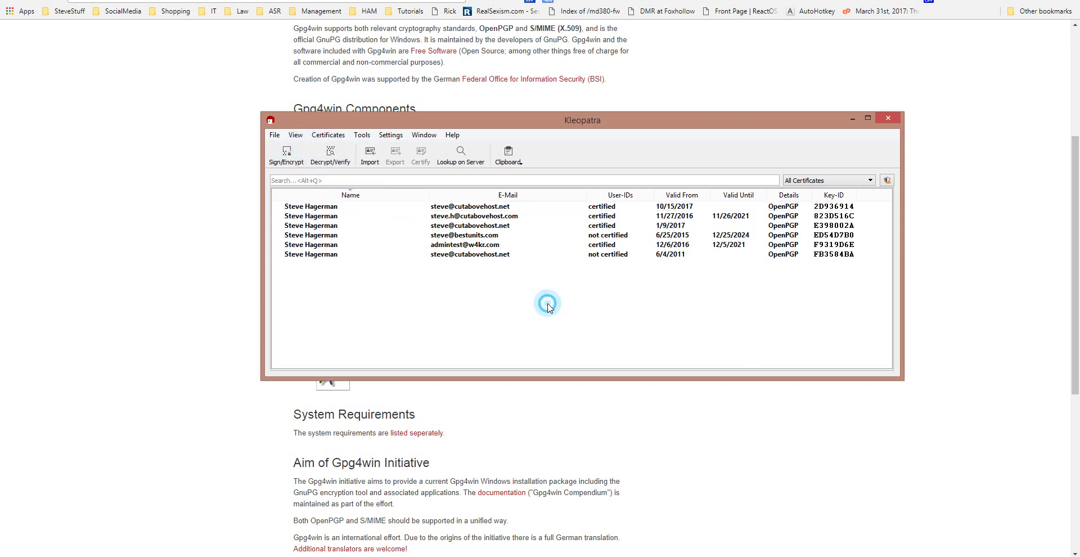
# - Select the new 10/15/2017 certificate, check its context menu, then open Lookup on Server
pyautogui.click(518, 207)
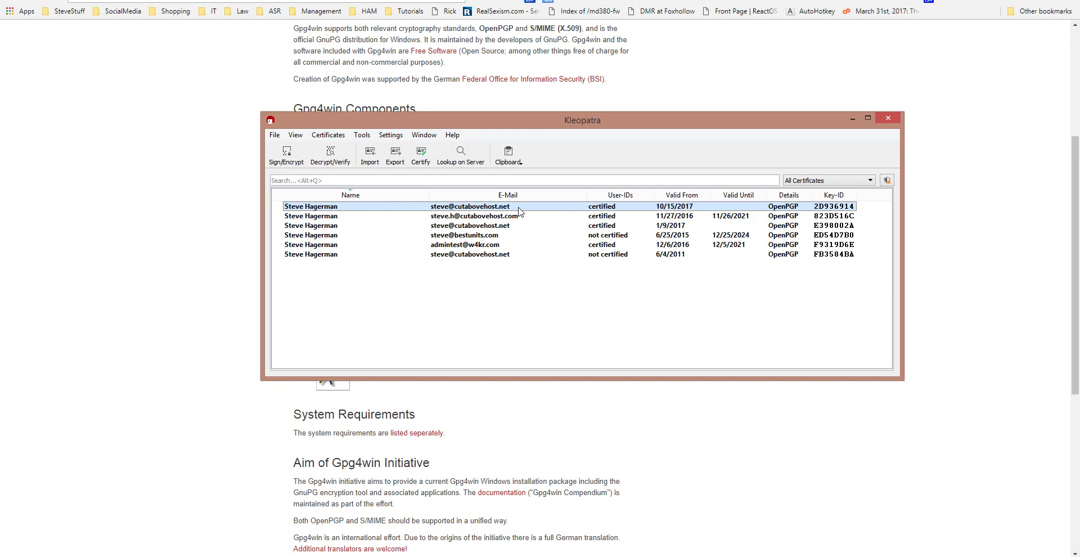
pyautogui.rightClick(519, 210)
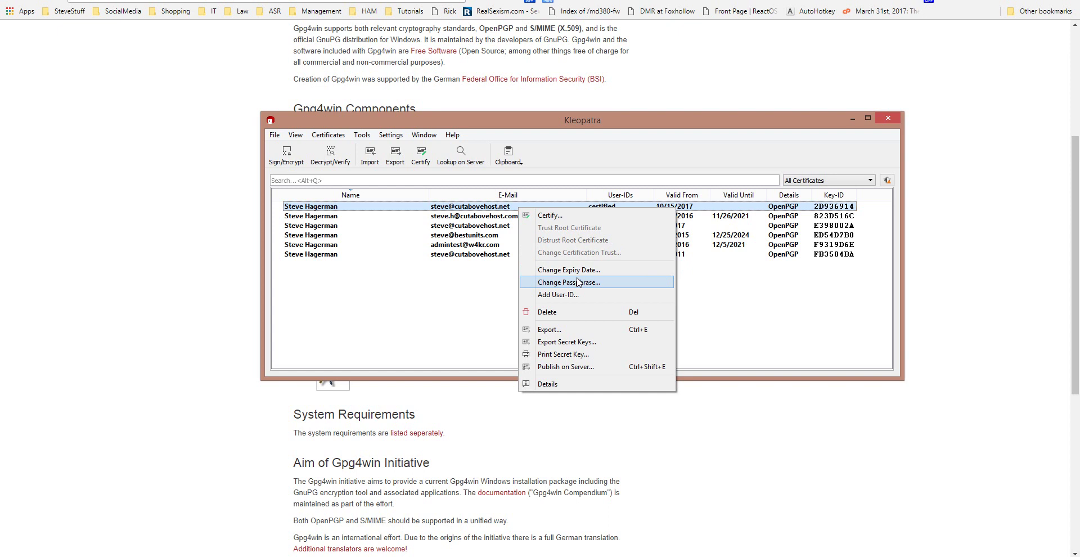
pyautogui.click(444, 338)
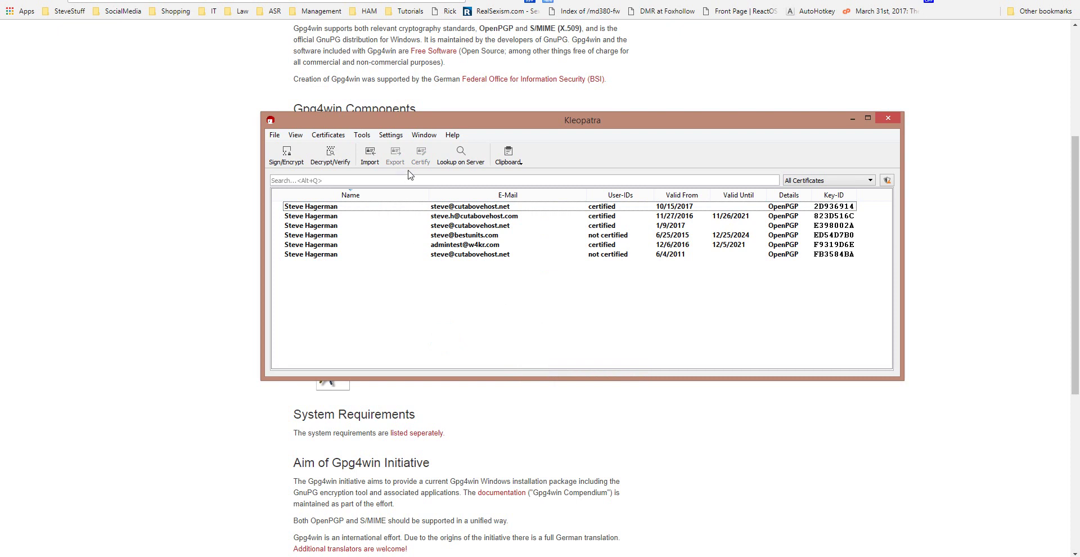
pyautogui.click(452, 155)
# - Search the keyserver for the key owner's full name
pyautogui.click(451, 154)
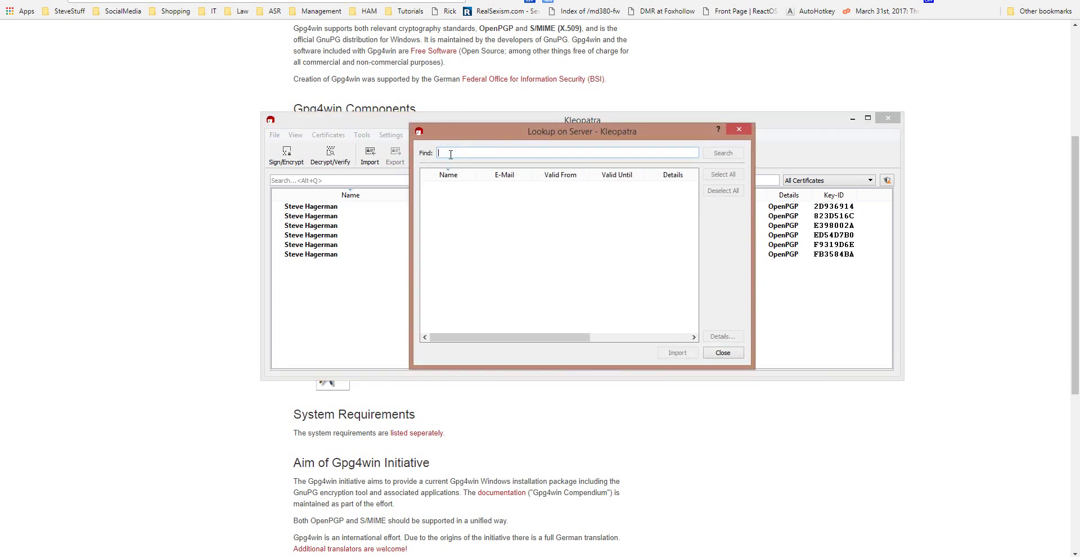
pyautogui.write('Steve')
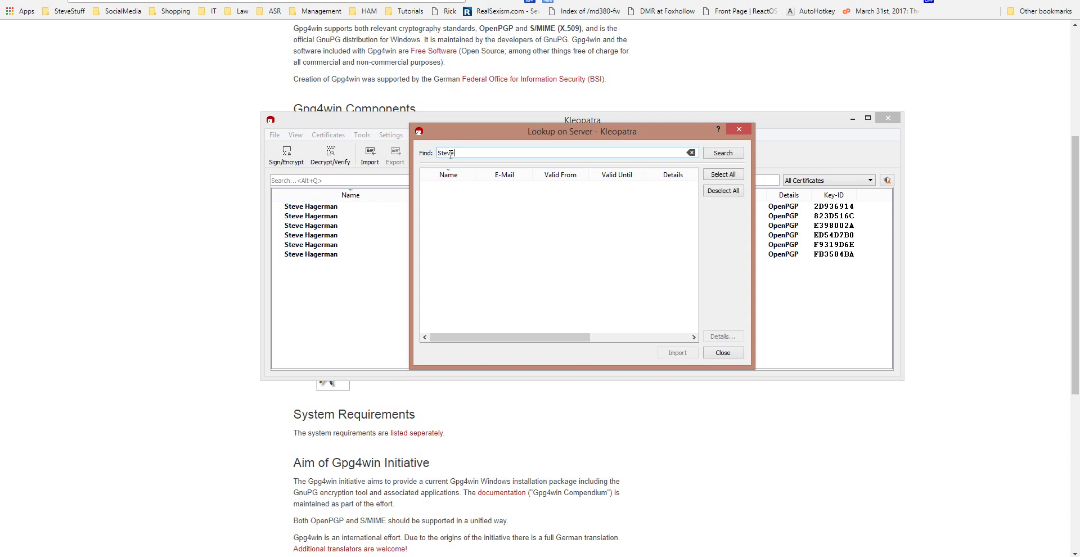
pyautogui.write(' Hagerman')
pyautogui.press('Return')
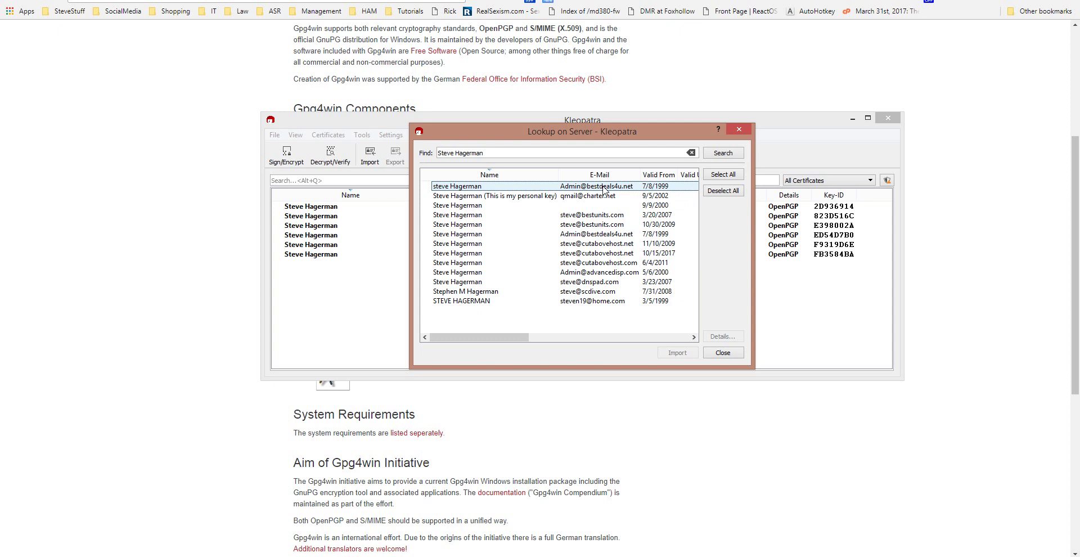
# - Scan the dozen matching keys, confirm the 10/15/2017 key is listed, and close the lookup
pyautogui.click(597, 194)
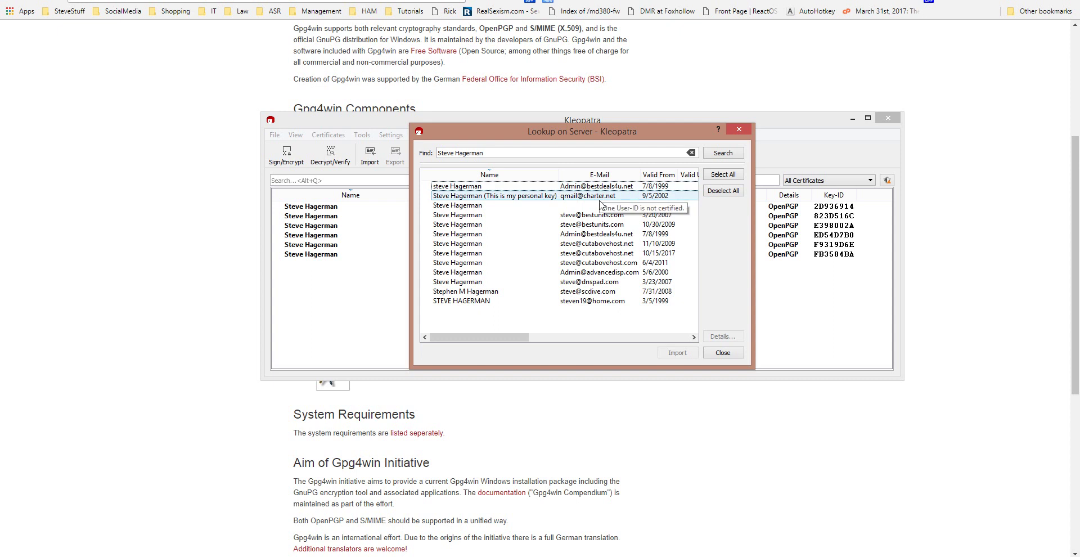
pyautogui.click(597, 204)
pyautogui.click(598, 214)
pyautogui.click(597, 234)
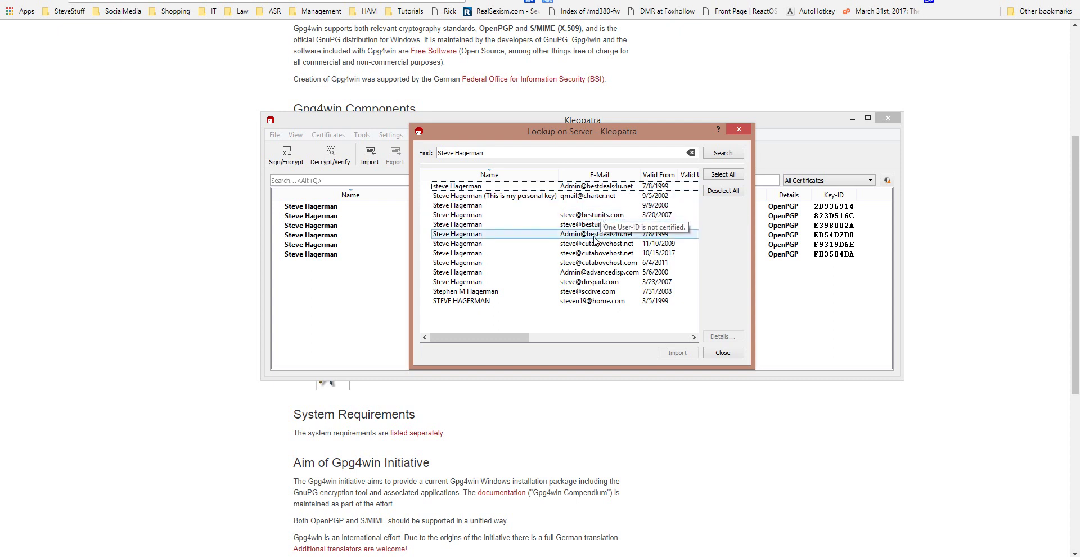
pyautogui.click(598, 243)
pyautogui.click(597, 224)
pyautogui.click(597, 253)
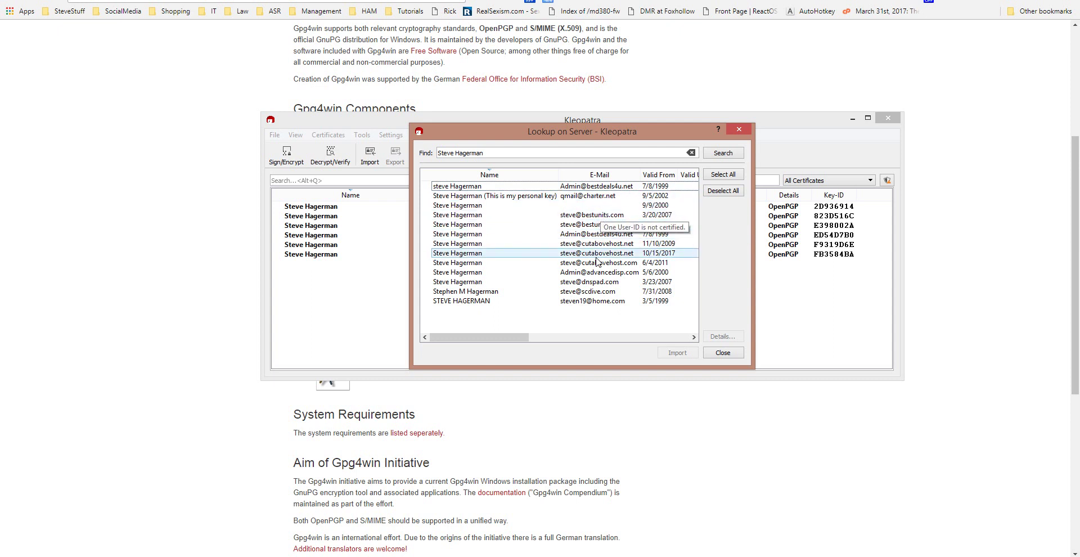
pyautogui.click(598, 262)
pyautogui.click(599, 272)
pyautogui.click(598, 282)
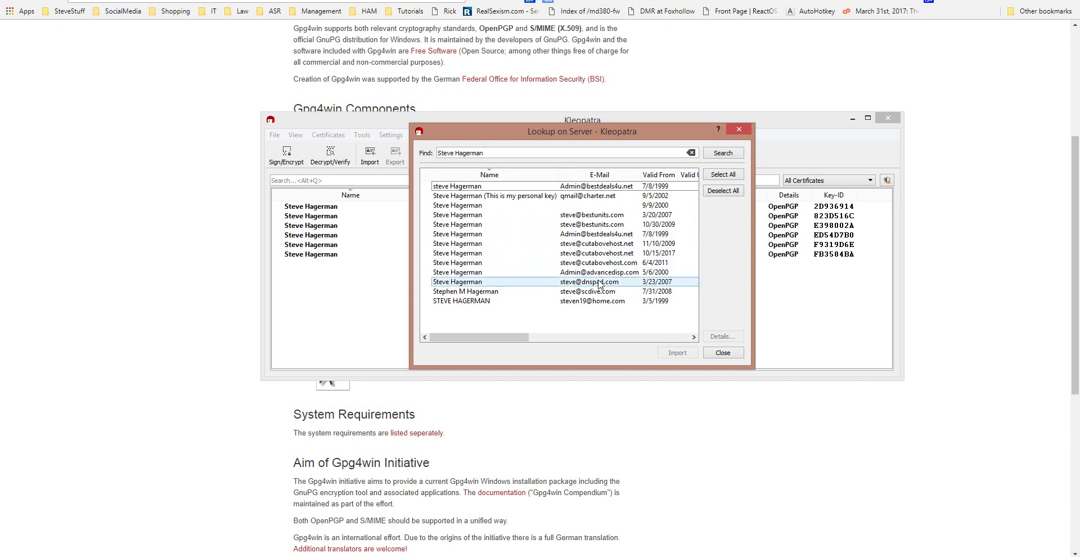
pyautogui.click(600, 262)
pyautogui.click(600, 253)
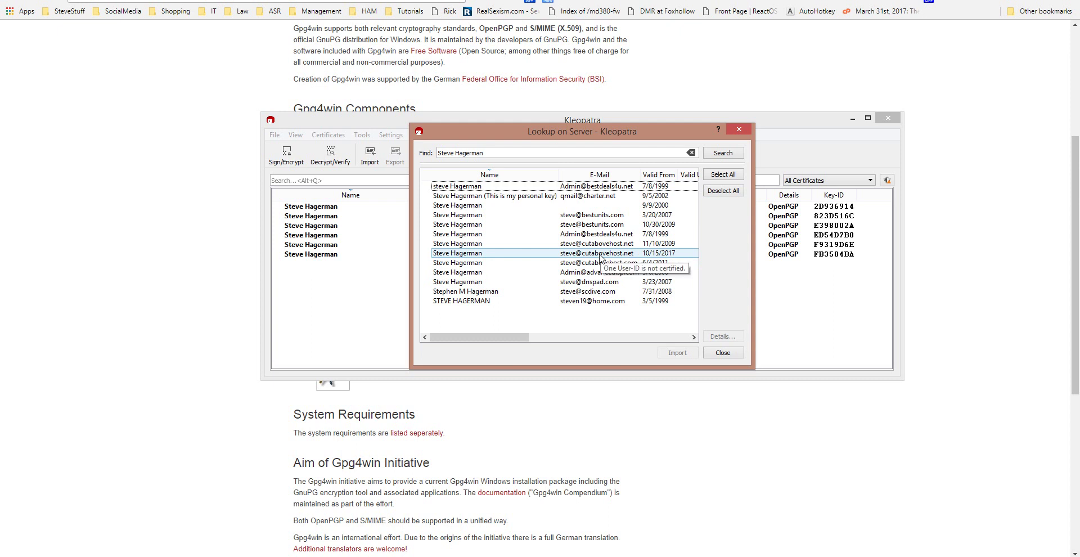
pyautogui.click(599, 262)
pyautogui.click(599, 271)
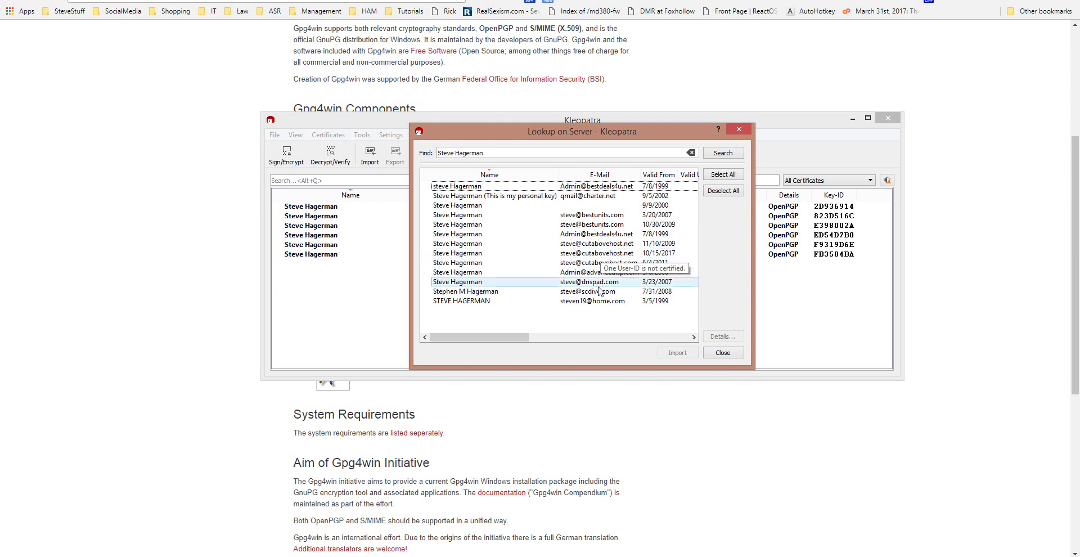
pyautogui.click(600, 281)
pyautogui.click(600, 291)
pyautogui.click(599, 319)
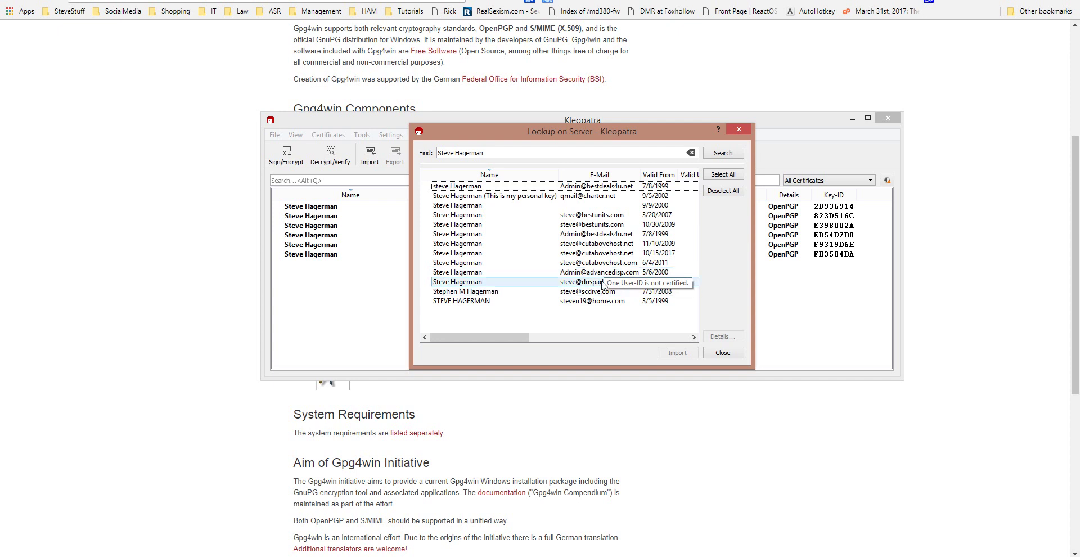
pyautogui.click(724, 353)
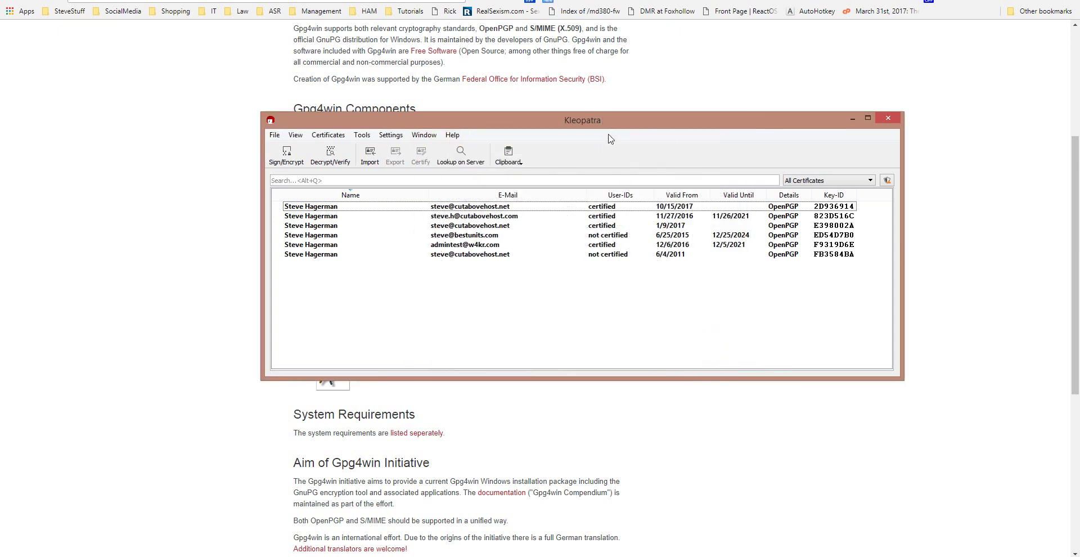
# - Close Kleopatra to return to the Gpg4win components webpage
pyautogui.click(159, 210)
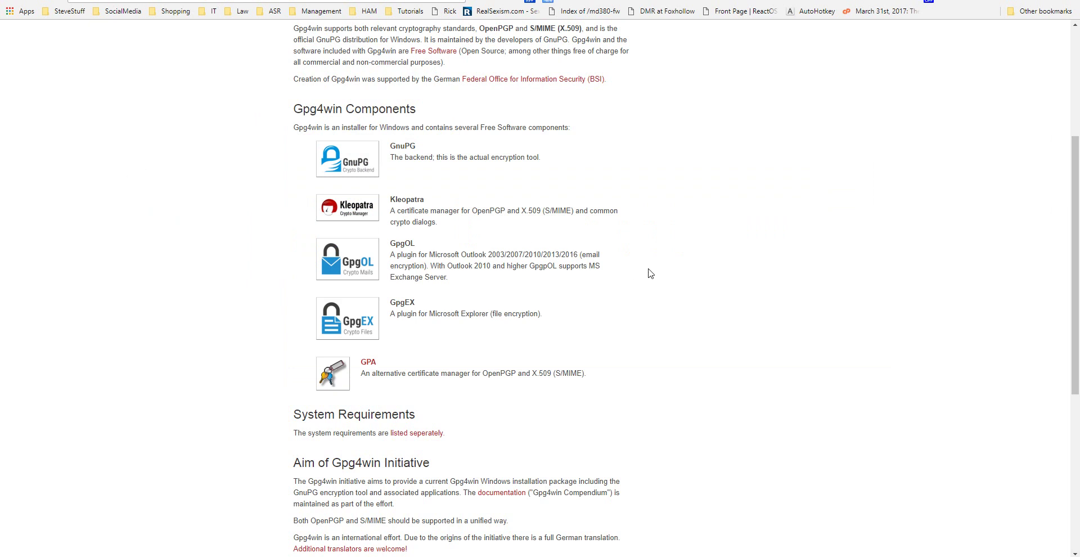